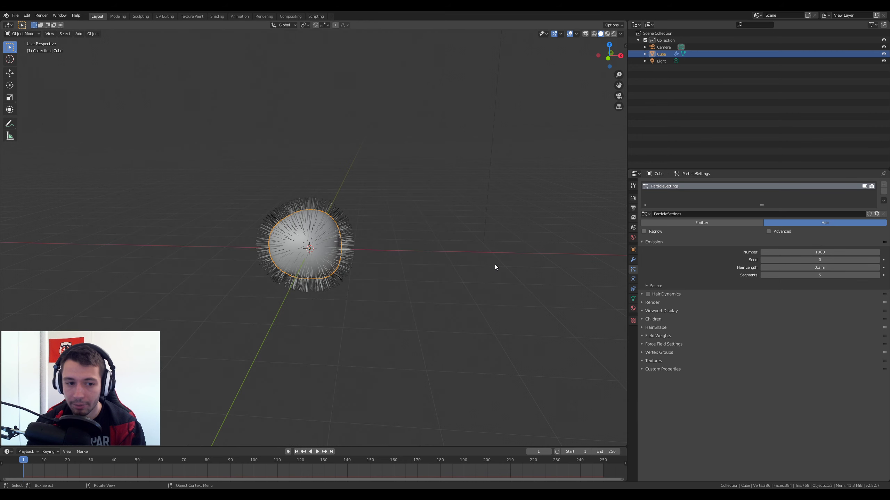
- Enable the advanced options of the cube's hair particle system and expand its physics settings
scroll(494, 264, up, 4)
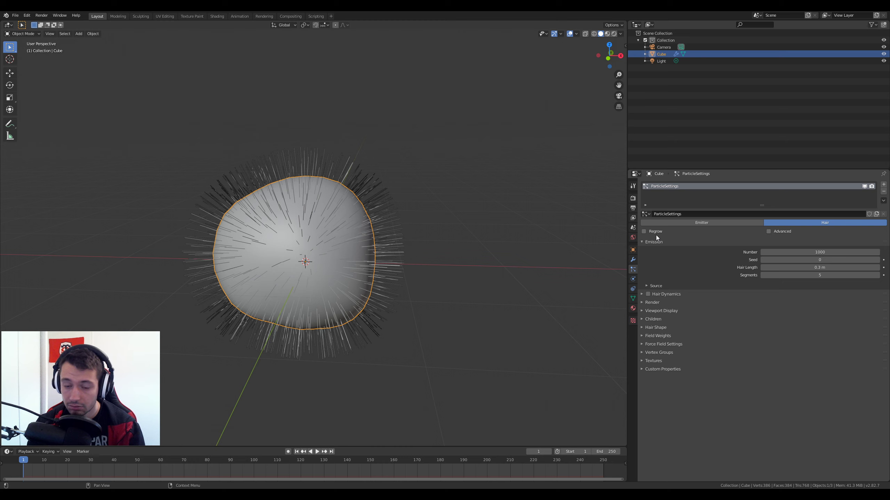
click(768, 232)
click(768, 231)
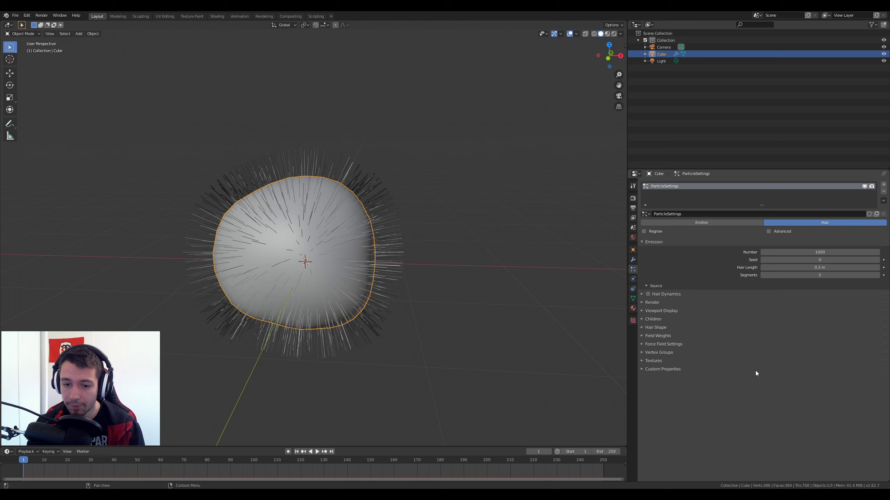
click(768, 233)
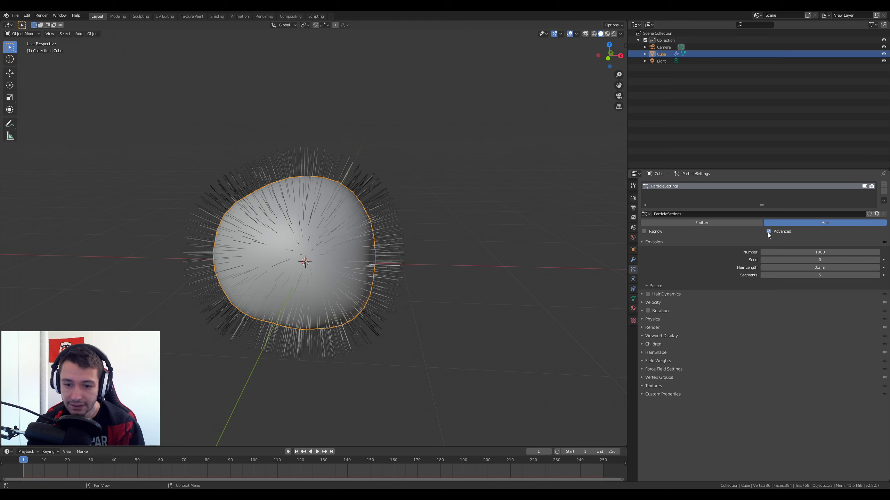
click(641, 320)
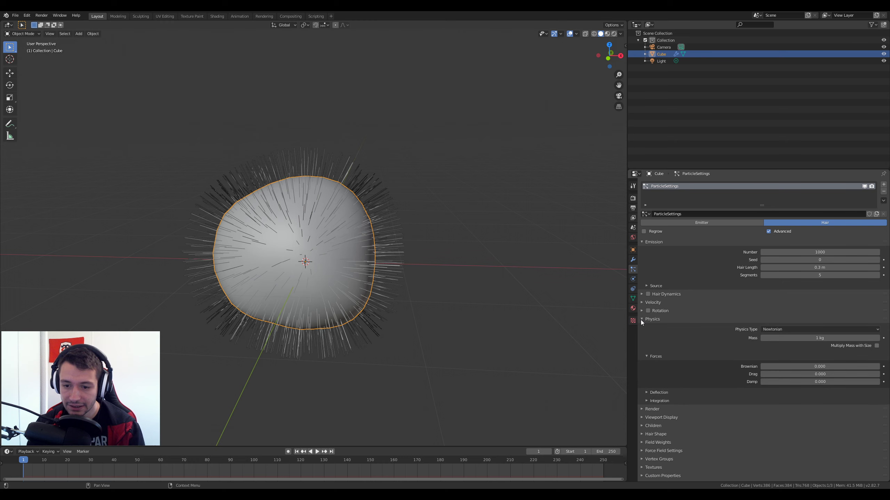
- Set the Brownian force of the hair particles to 0.25
click(805, 366)
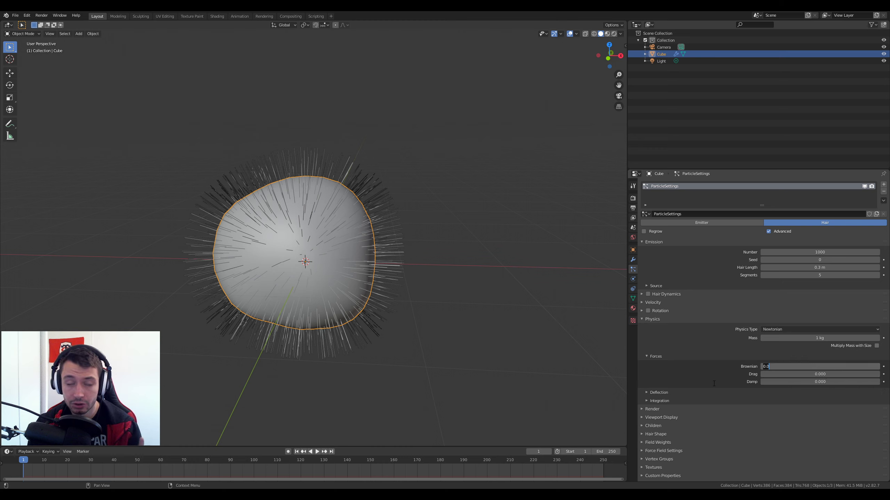
text(0.4)
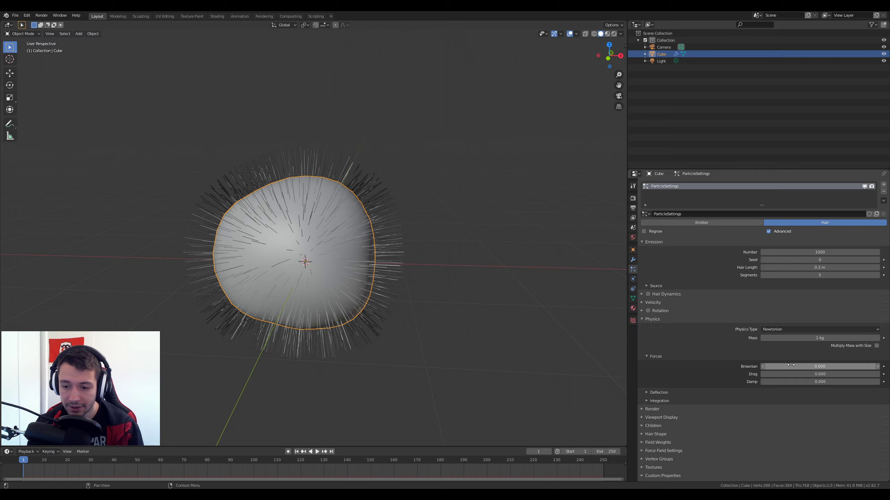
key(Return)
mouse_move(805, 366)
mouse_down()
mouse_move(816, 367)
mouse_move(791, 365)
mouse_up()
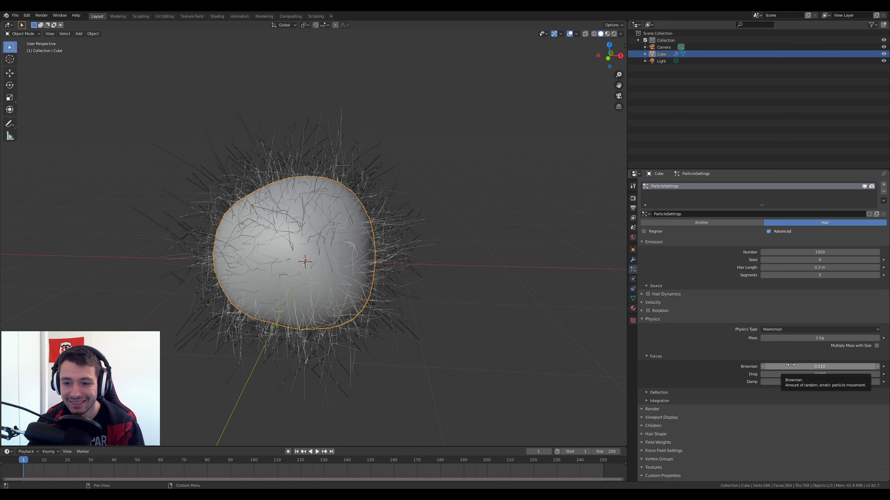
click(791, 365)
text(0.25)
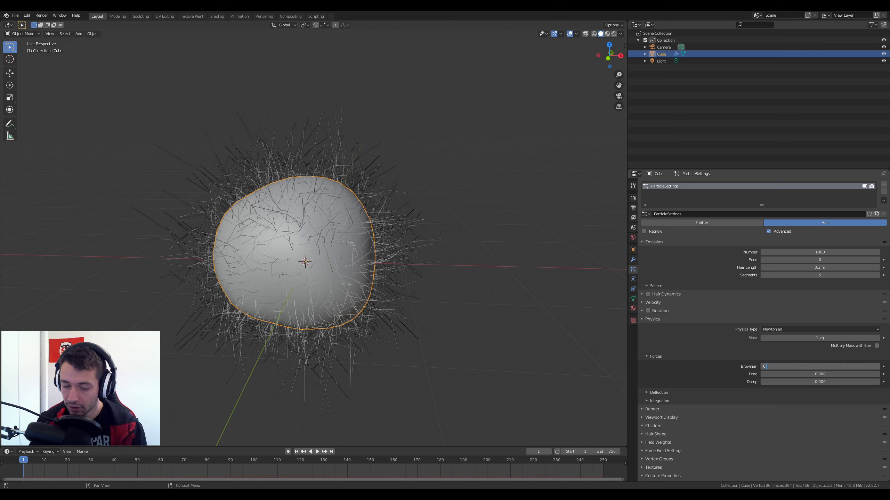
key(Return)
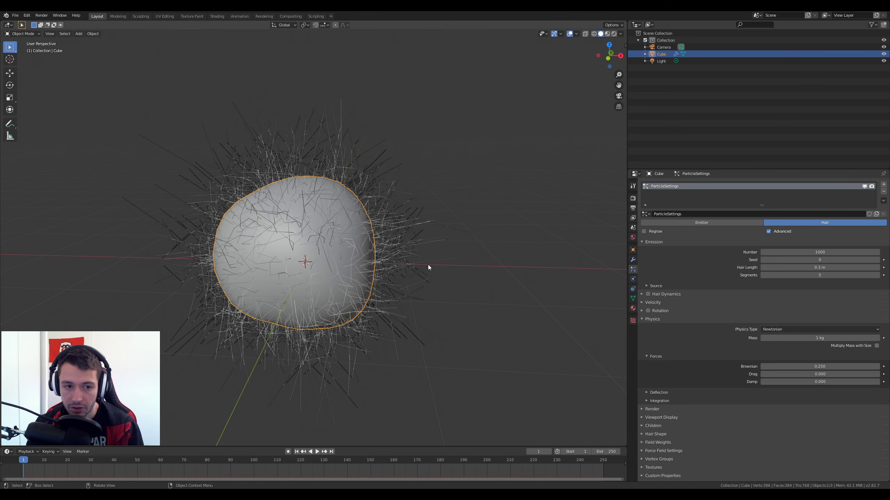
mouse_move(428, 264)
middle_down()
mouse_move(472, 254)
mouse_move(423, 260)
middle_up()
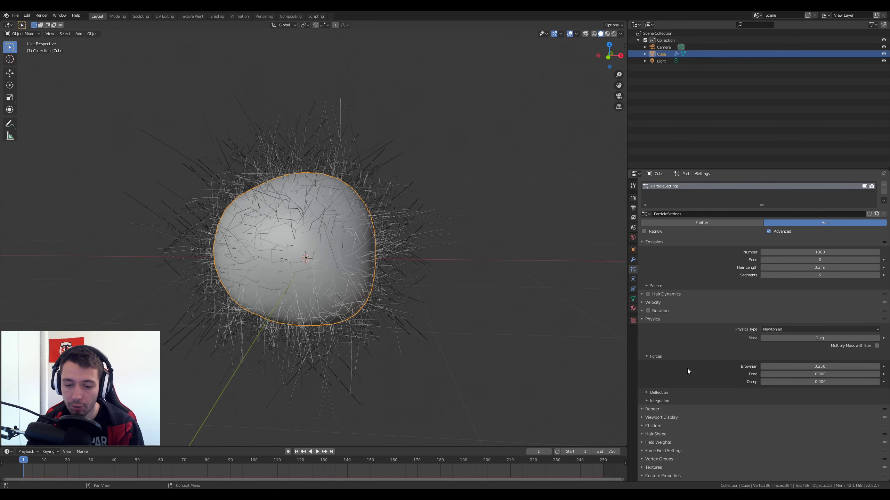
- Expand the hair system's render settings and its path timing settings
click(641, 409)
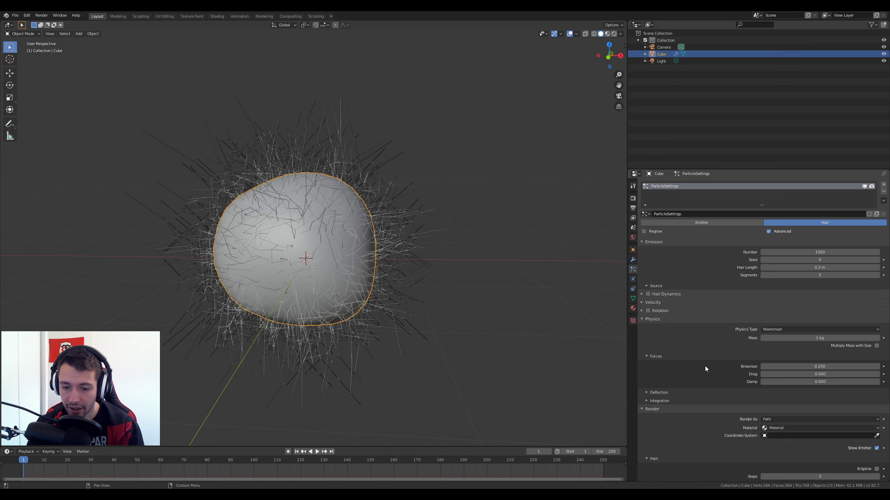
scroll(705, 366, down, 5)
click(649, 403)
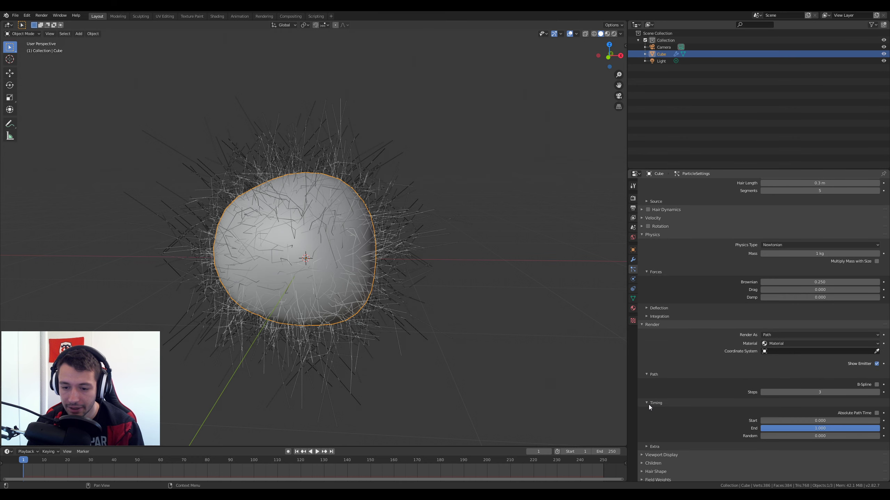
- Reduce the number of emitted hairs to 1 to isolate a single strand on the cube
scroll(714, 385, up, 6)
drag(798, 249, 706, 253)
middle_drag(455, 266, 319, 278)
scroll(438, 295, up, 1)
scroll(403, 263, up, 3)
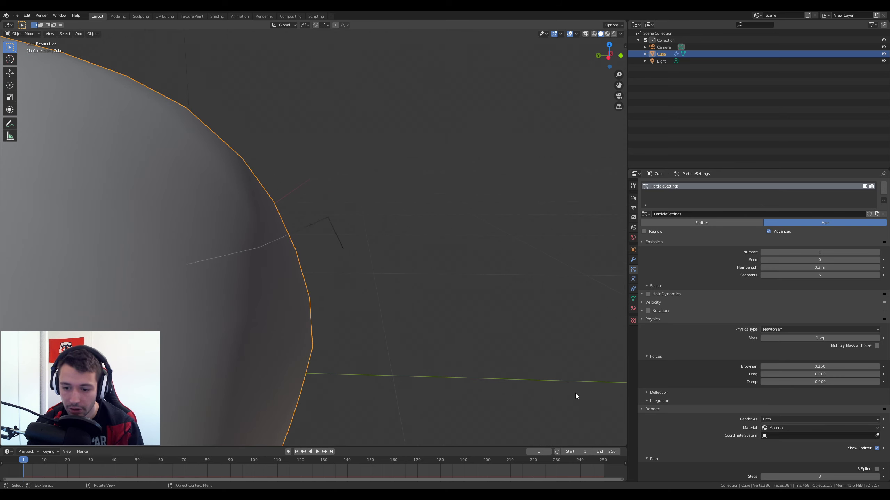
- Try different End and Start values in the path timing on the single hair strand
scroll(693, 360, down, 3)
scroll(671, 395, down, 5)
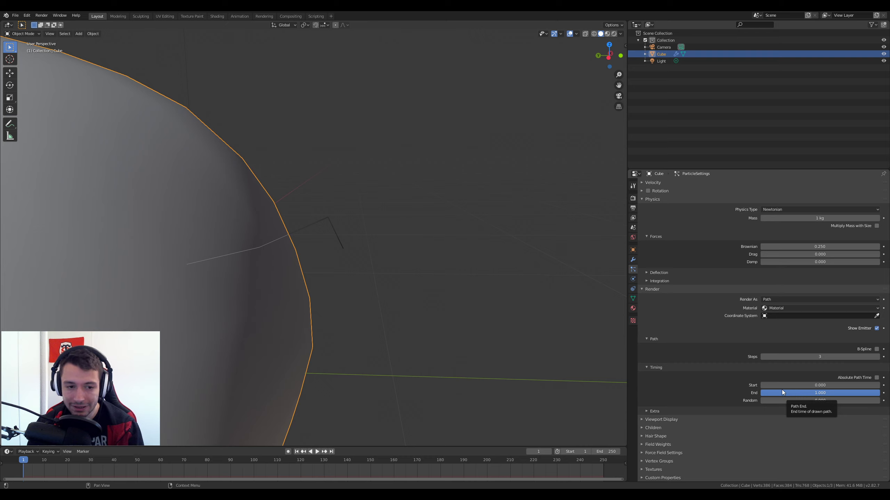
mouse_move(842, 393)
mouse_down()
mouse_move(735, 393)
mouse_move(837, 393)
mouse_up()
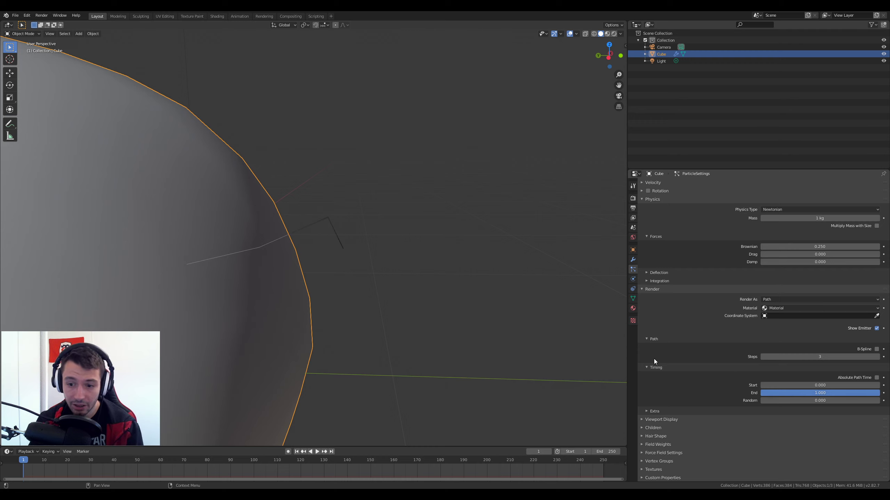
drag(832, 393, 877, 393)
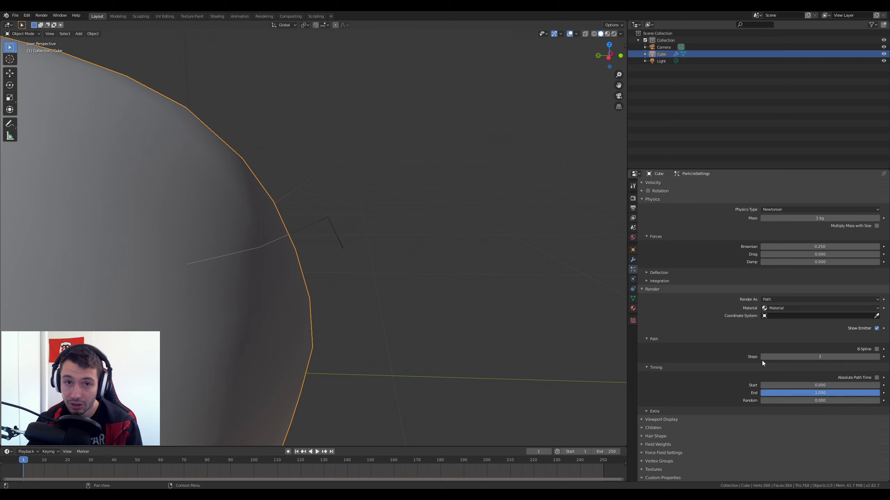
mouse_move(793, 386)
mouse_down()
mouse_move(860, 386)
mouse_move(763, 386)
mouse_move(778, 387)
mouse_up()
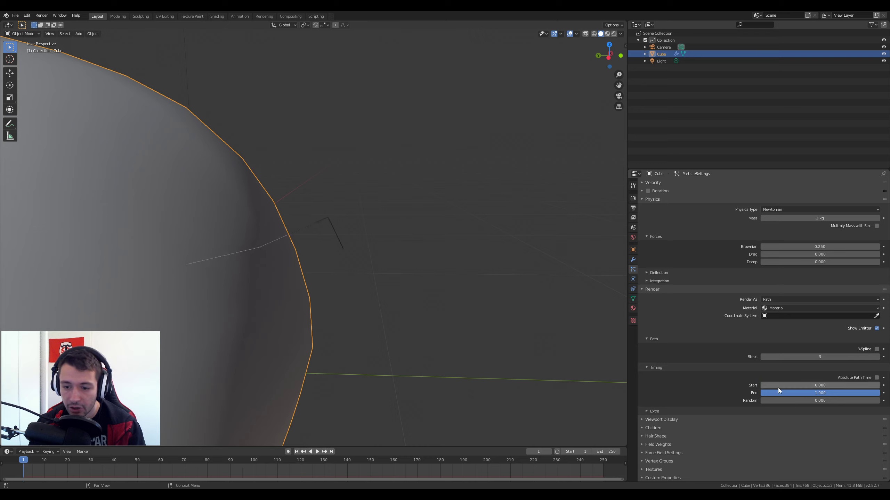
click(795, 402)
click(789, 414)
- Set the number of emitted hairs to 1000
scroll(770, 399, up, 9)
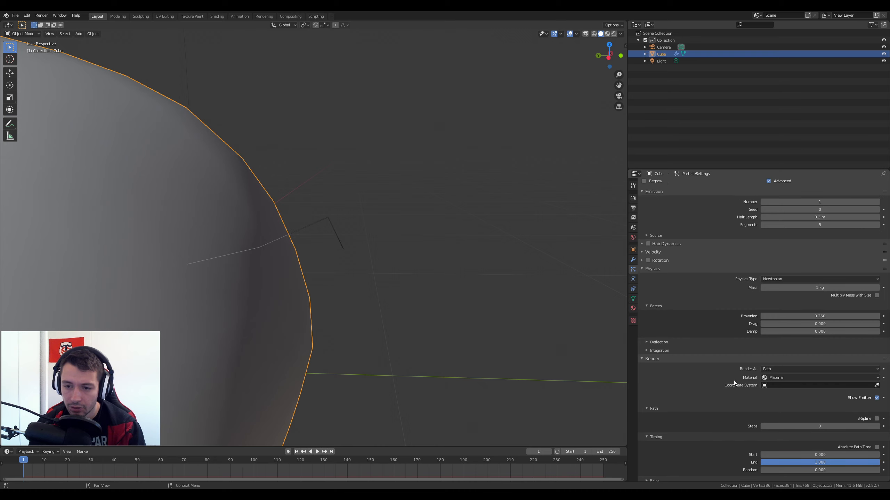
click(810, 252)
text(100)
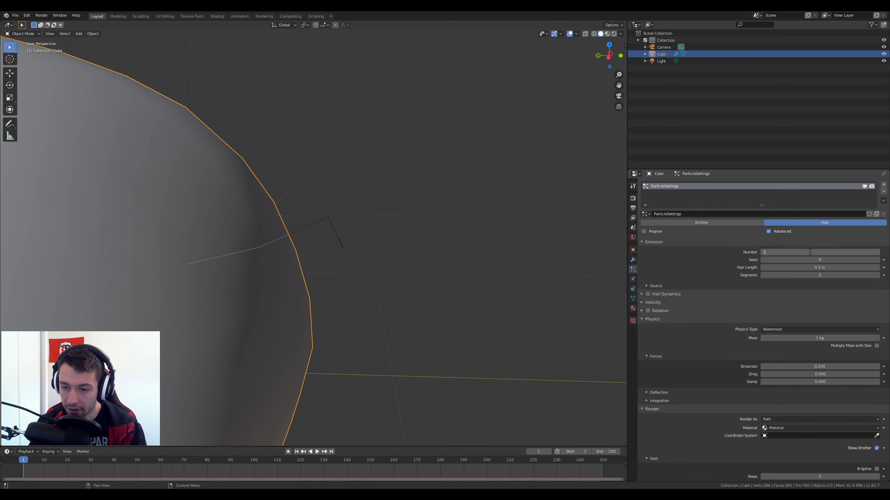
key(Return)
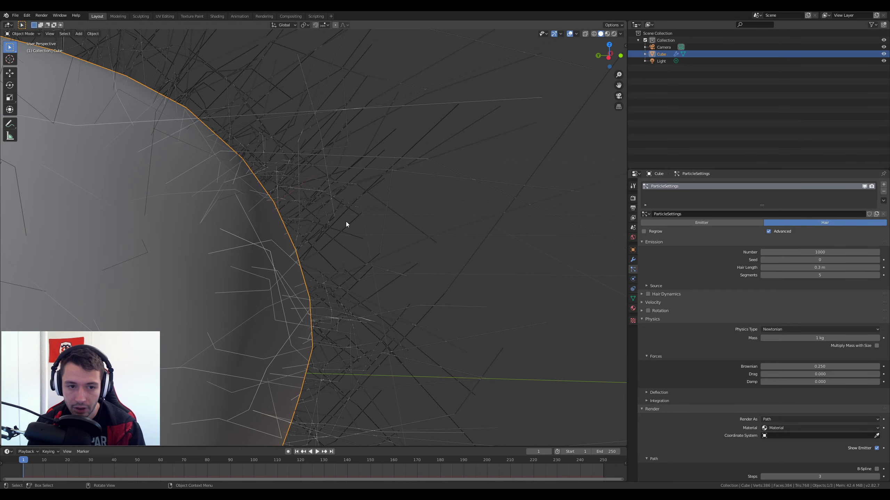
- Set the Random value of the hair path timing to 0.25
scroll(348, 224, down, 2)
scroll(745, 373, down, 7)
mouse_move(780, 402)
mouse_down()
mouse_move(808, 402)
mouse_move(789, 401)
mouse_up()
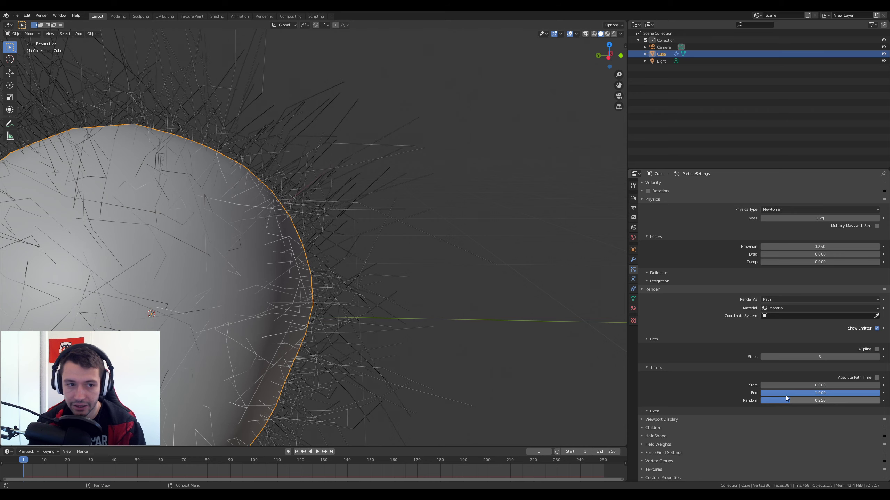
- Switch the viewport to rendered shading to preview the whole hairy object
scroll(434, 308, down, 6)
middle_drag(434, 307, 388, 307)
shift+middle_drag(452, 291, 430, 286)
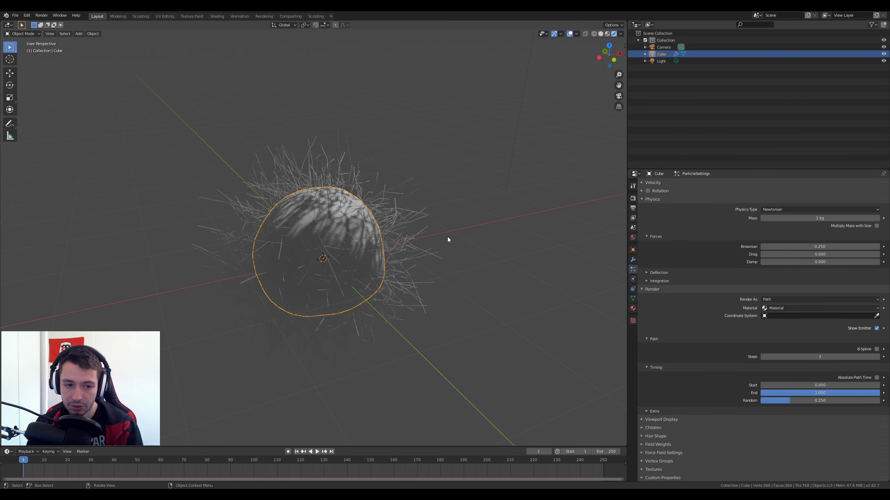
middle_drag(448, 237, 541, 235)
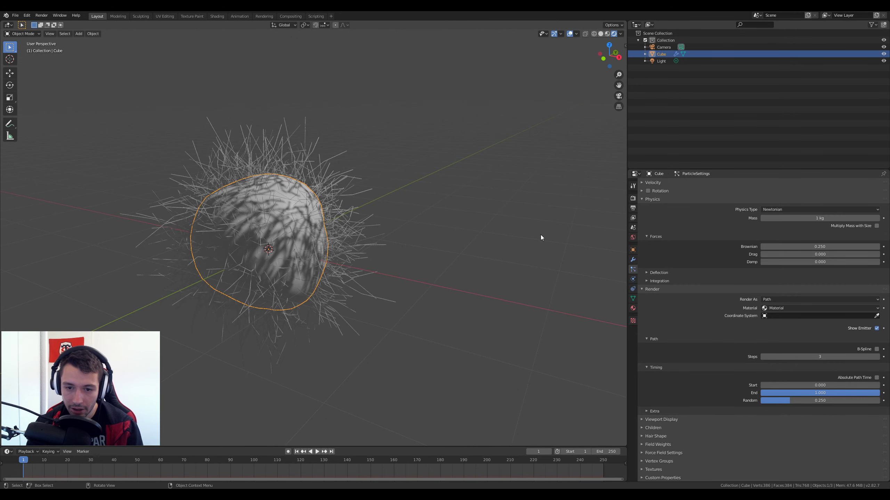
- Assign an environment texture to the world background color, using lakeside_8k.hdr from the Stream_Blender folder
click(633, 237)
click(883, 230)
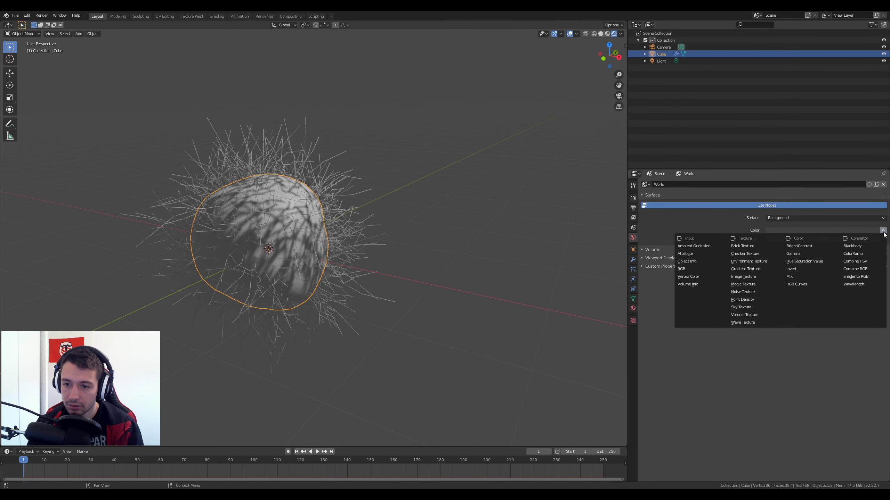
click(756, 261)
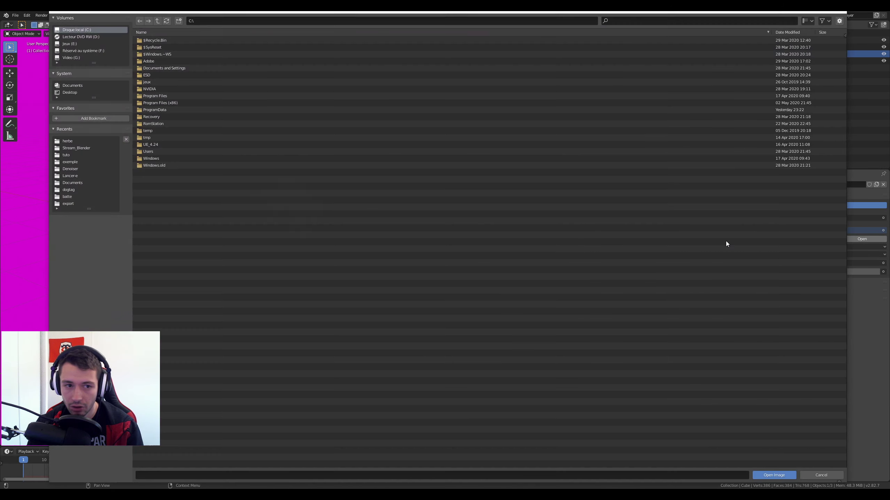
click(845, 240)
click(79, 148)
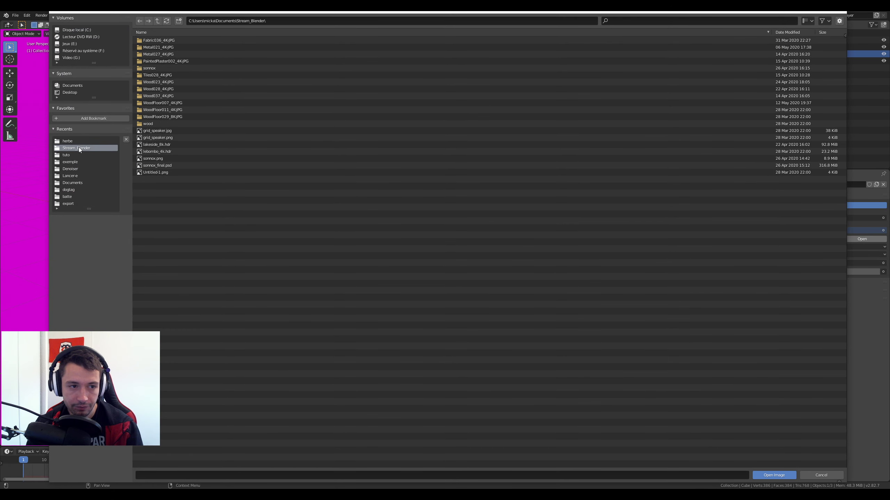
double_click(176, 144)
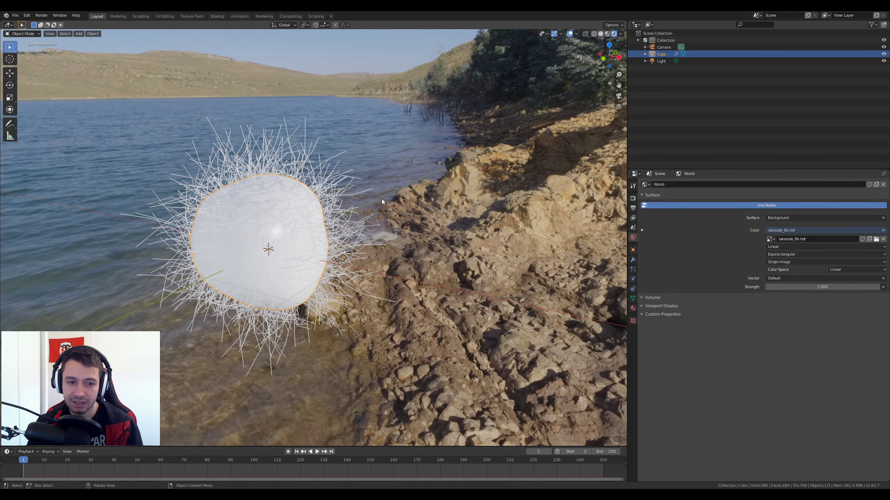
- Make the film transparent in the Eevee render settings to hide the HDR background
middle_drag(382, 200, 619, 236)
scroll(329, 211, up, 3)
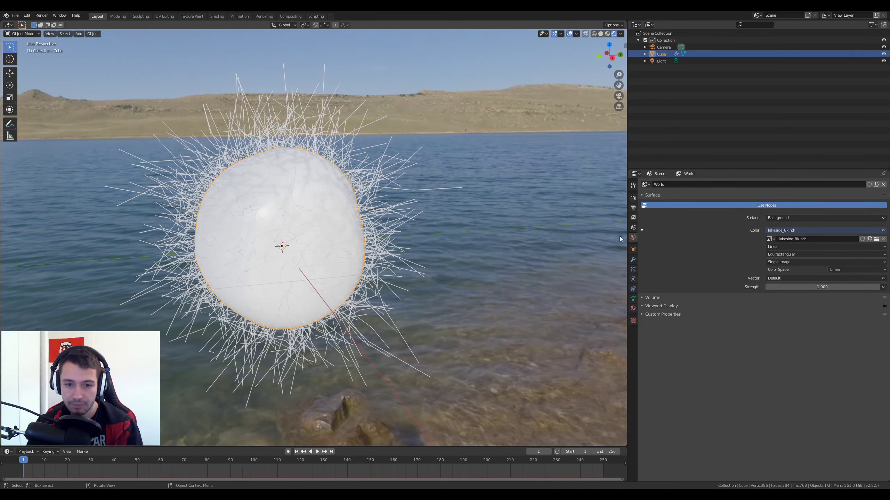
click(632, 198)
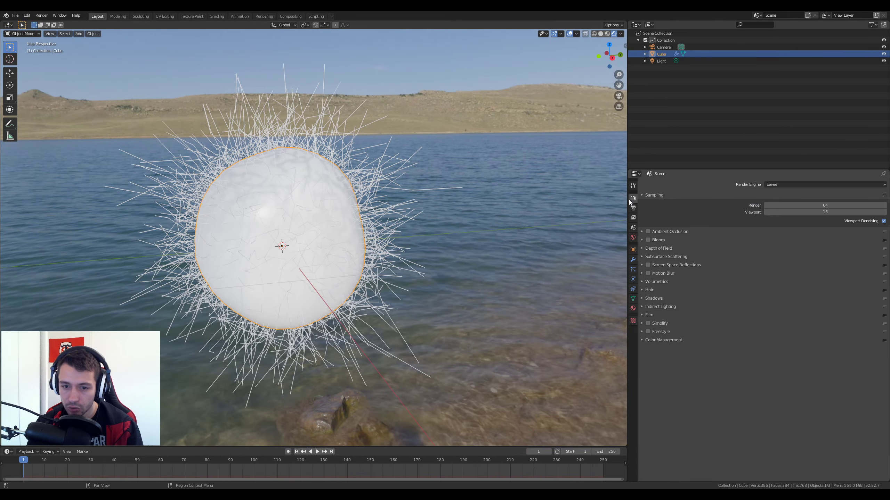
click(644, 315)
click(875, 333)
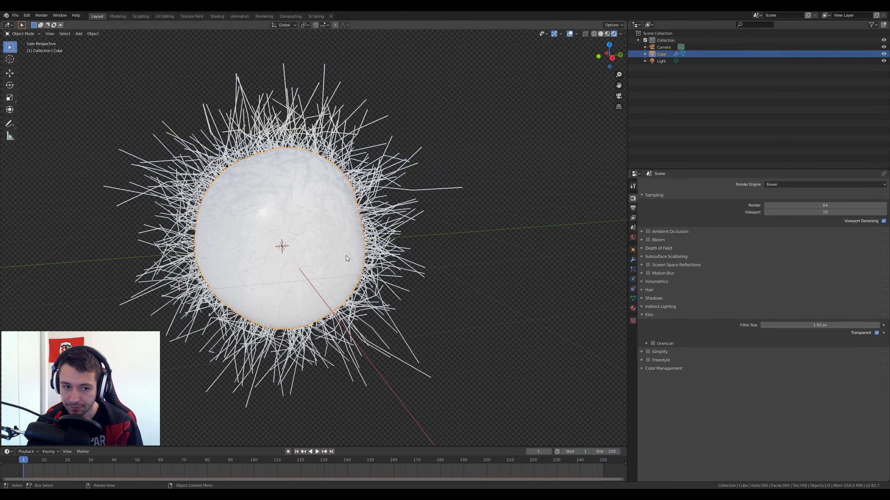
- Widen the properties area and display the cube's material settings
scroll(346, 256, down, 3)
middle_drag(323, 243, 283, 189)
scroll(351, 238, up, 1)
scroll(350, 238, down, 4)
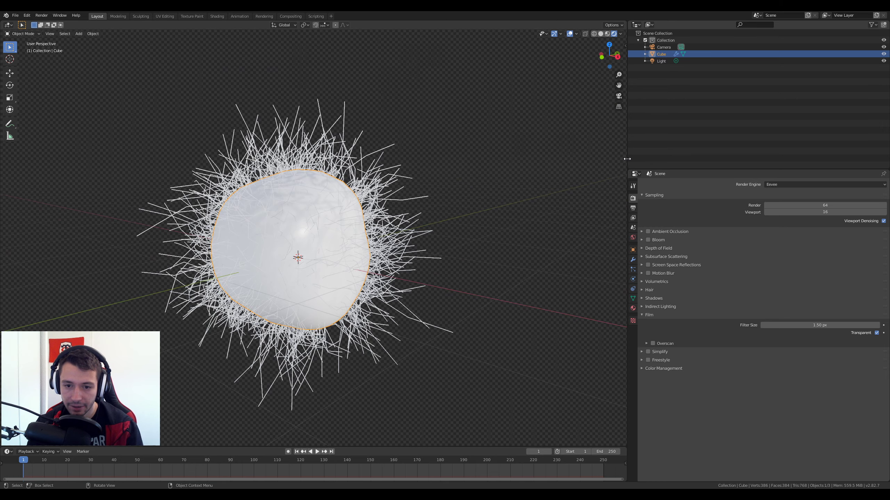
drag(626, 158, 542, 245)
click(548, 308)
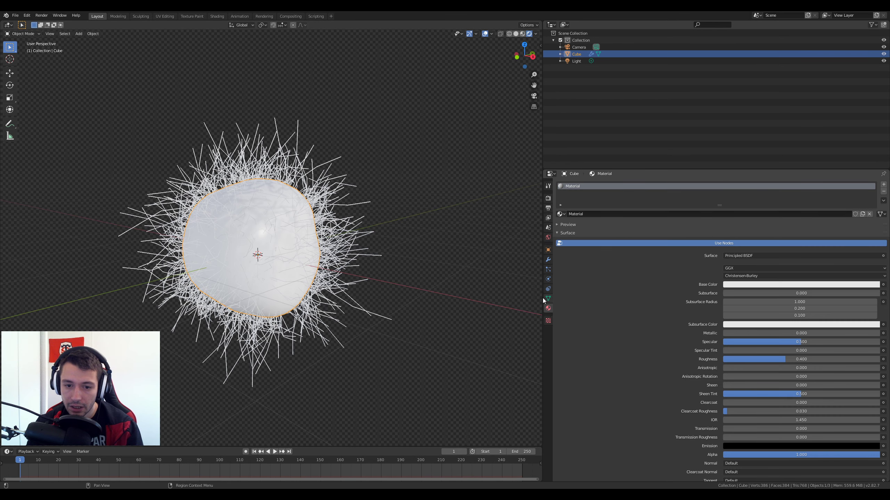
click(548, 269)
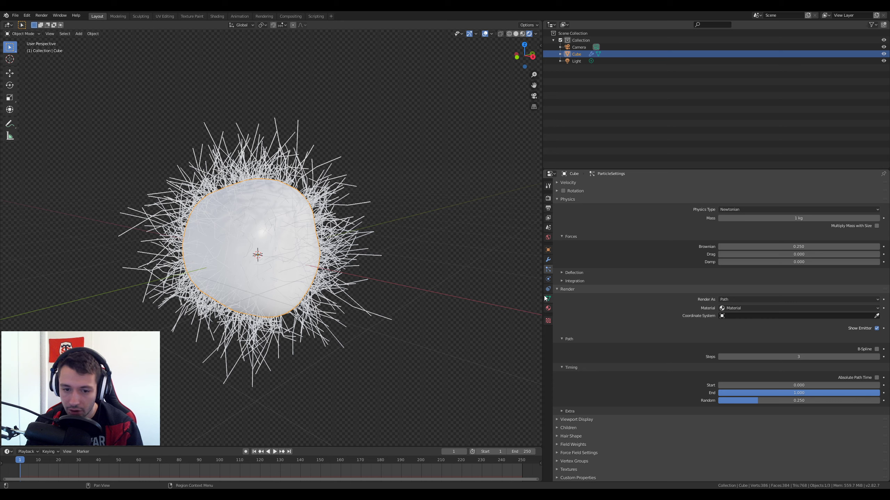
click(548, 309)
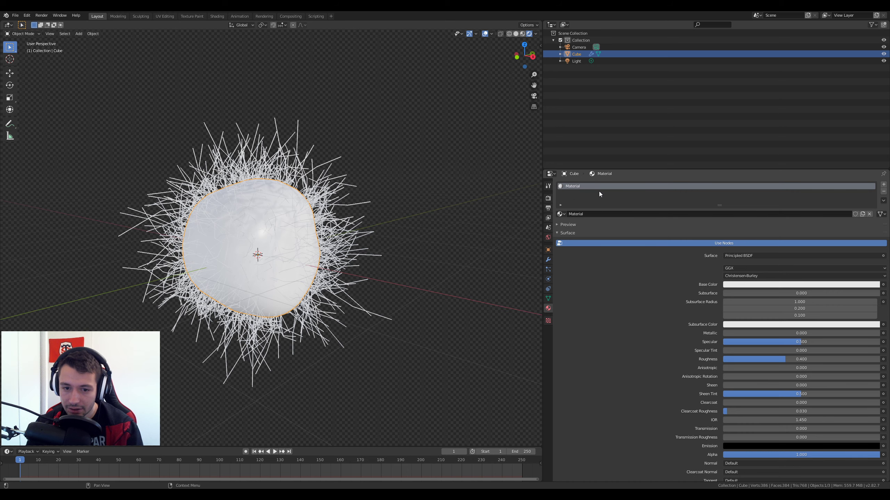
- Turn the outliner area into a Shader Editor and enlarge it to show the cube's material nodes
click(551, 24)
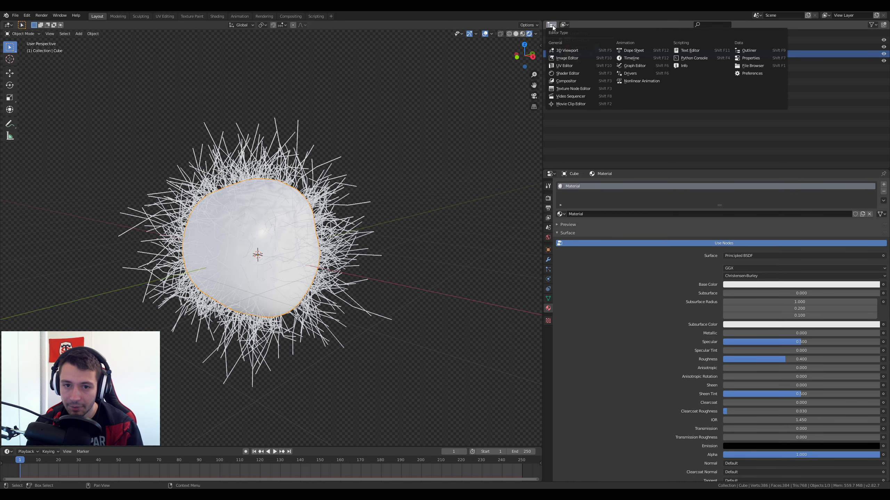
click(567, 74)
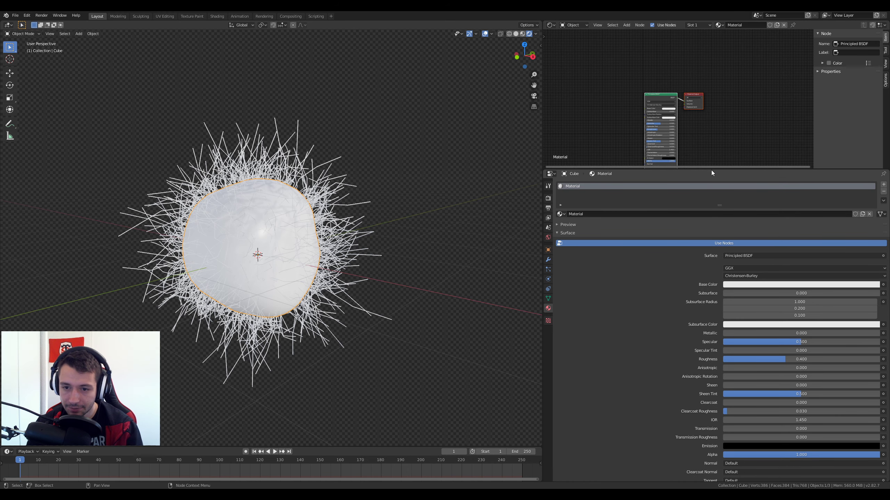
drag(711, 170, 711, 368)
- Set the Principled BSDF base color to a bright saturated green
scroll(662, 304, up, 5)
middle_drag(625, 232, 689, 167)
scroll(638, 201, up, 4)
middle_drag(640, 203, 618, 189)
scroll(621, 189, down, 3)
click(711, 141)
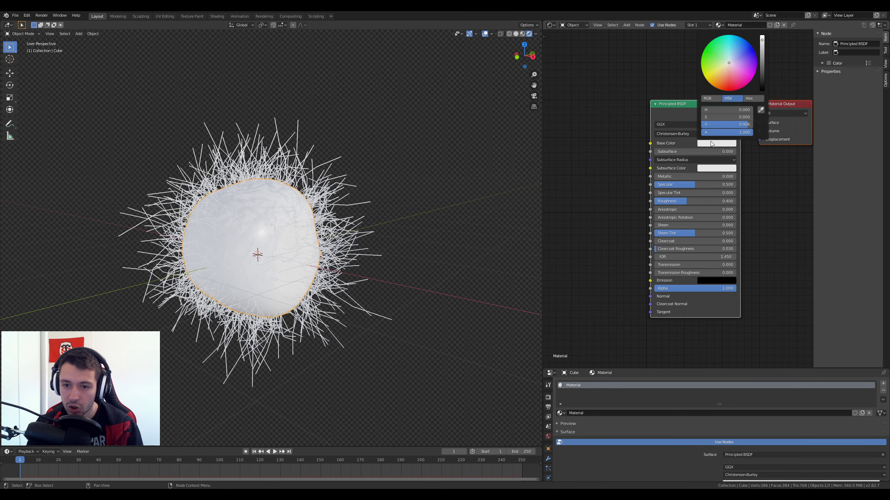
drag(723, 58, 704, 54)
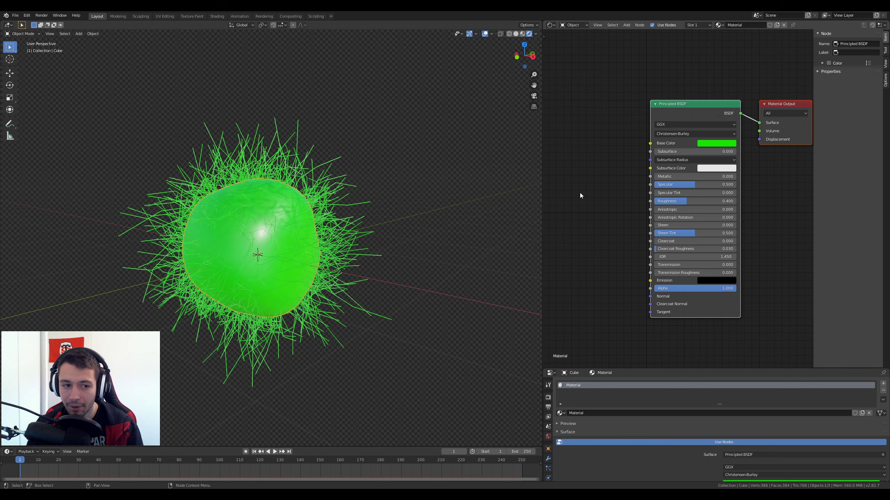
- Add a Hair Info input node and place it well before the Principled BSDF node
scroll(633, 157, down, 3)
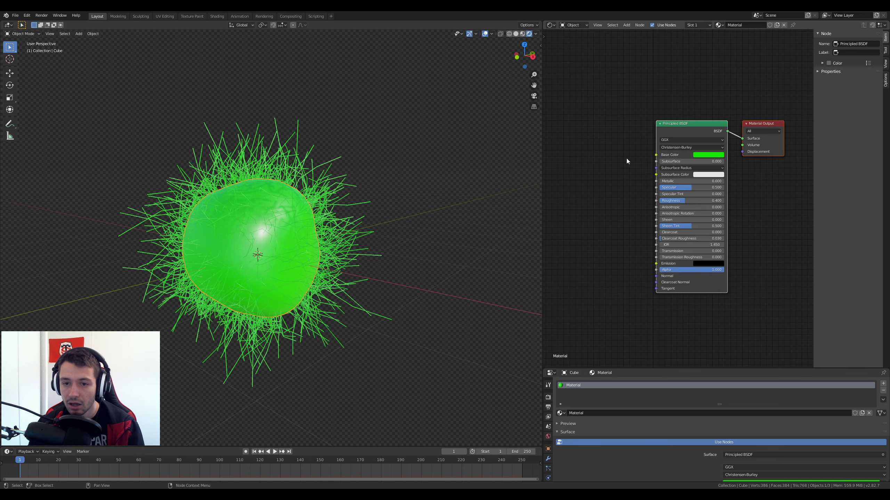
middle_drag(590, 163, 673, 160)
scroll(658, 173, down, 2)
middle_drag(626, 184, 590, 182)
scroll(596, 183, down, 2)
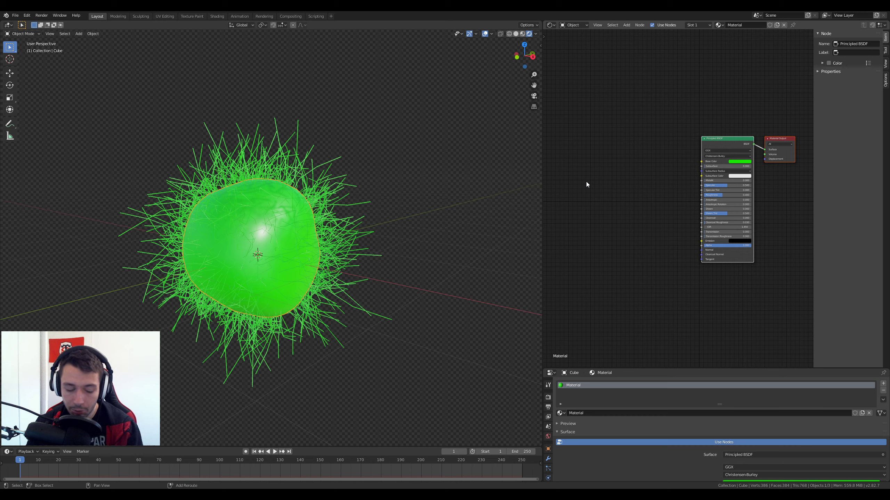
key(shift+a)
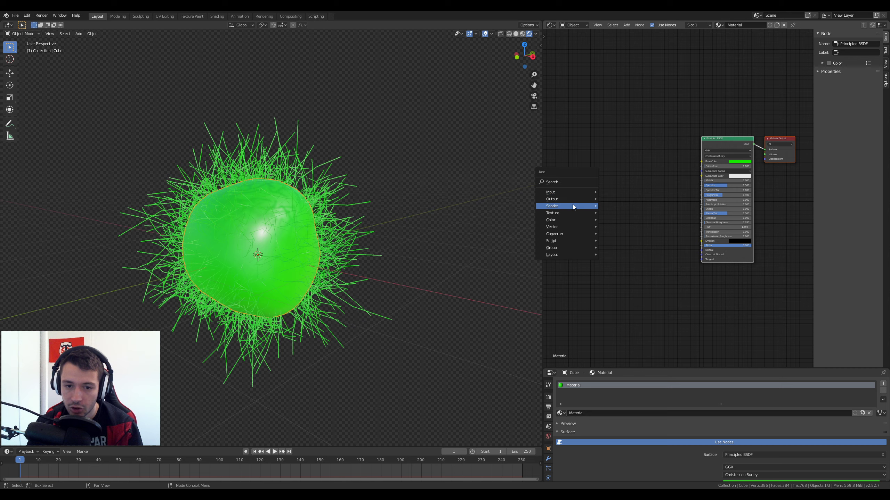
mouse_move(560, 194)
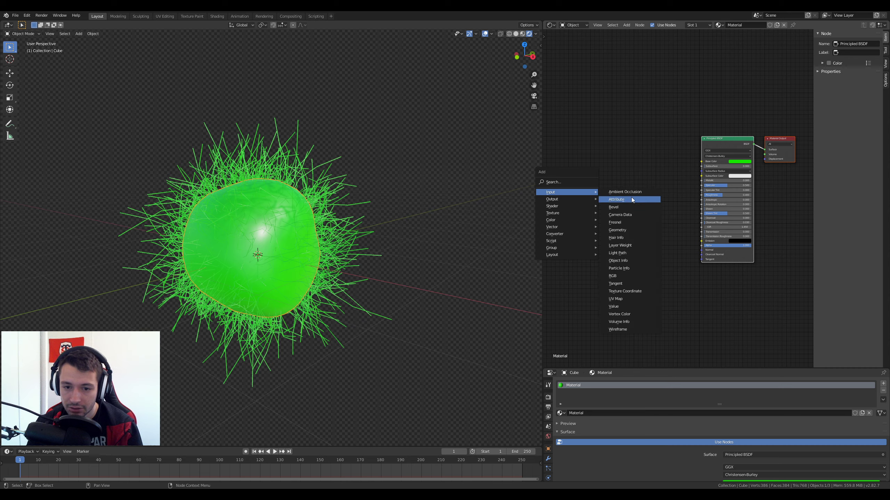
click(621, 238)
click(592, 130)
scroll(600, 149, up, 1)
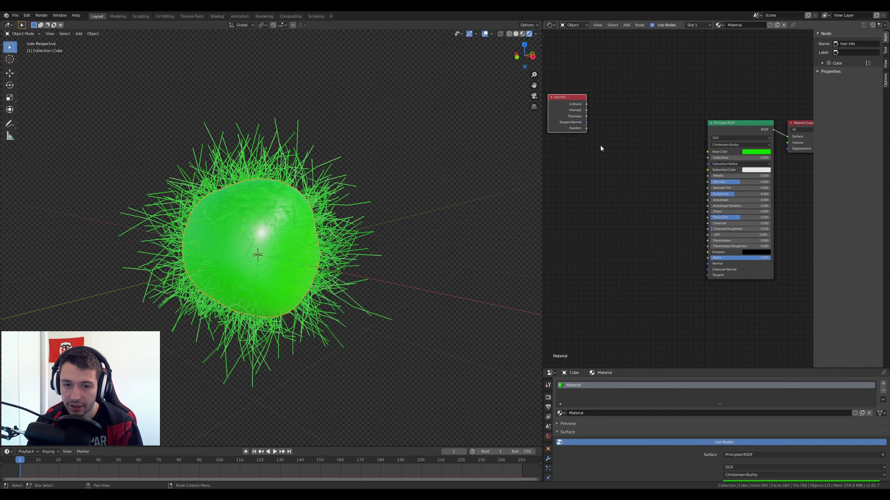
scroll(600, 149, up, 1)
drag(591, 99, 604, 94)
- Insert a MixRGB node, feeding Hair Info's Random output into its Fac and its Color output into the Principled BSDF Base Color
drag(615, 124, 652, 136)
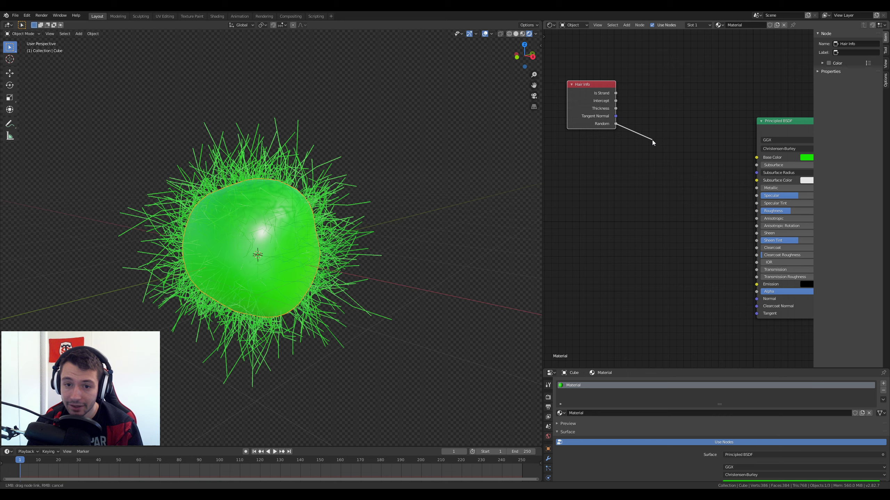
drag(653, 141, 652, 141)
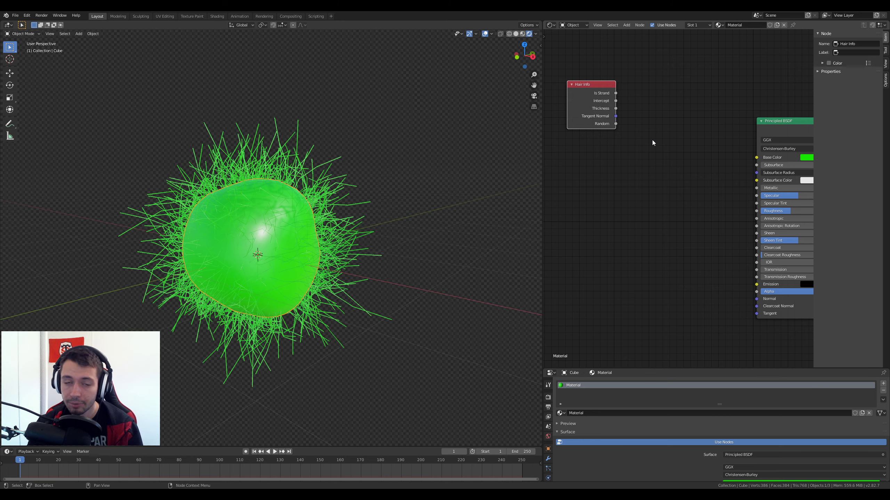
key(shift+a)
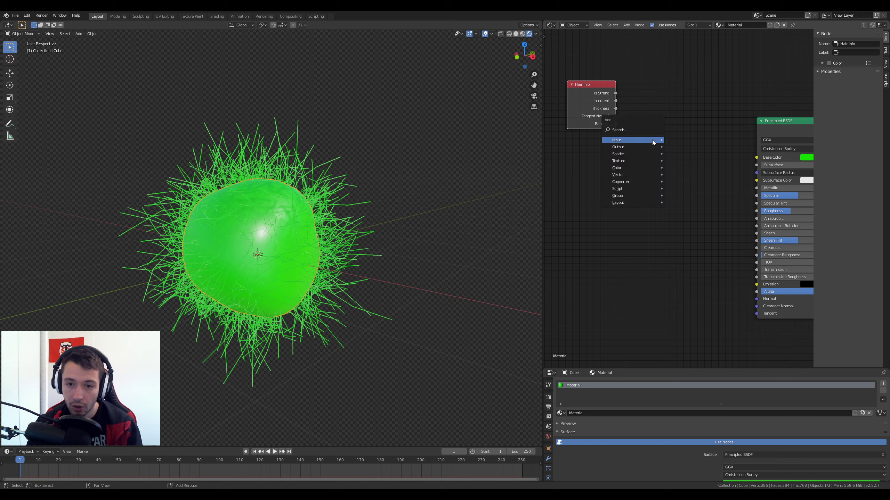
click(639, 131)
text(mix)
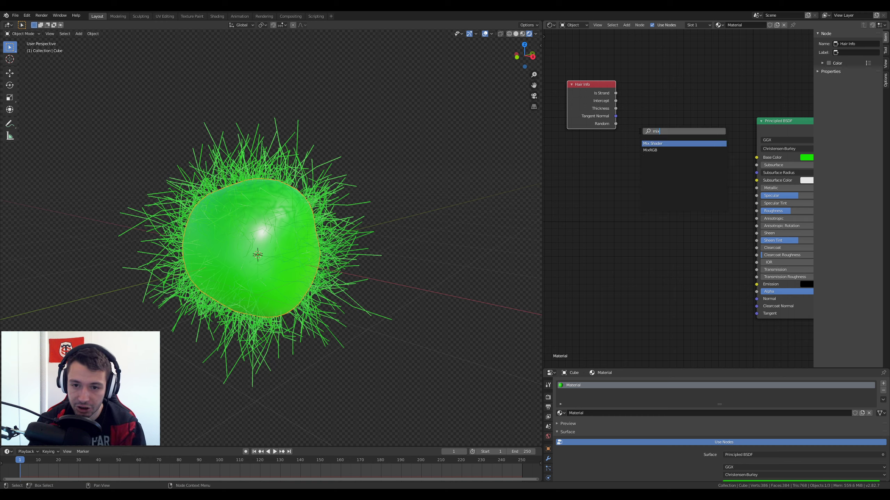
key(Return)
click(666, 121)
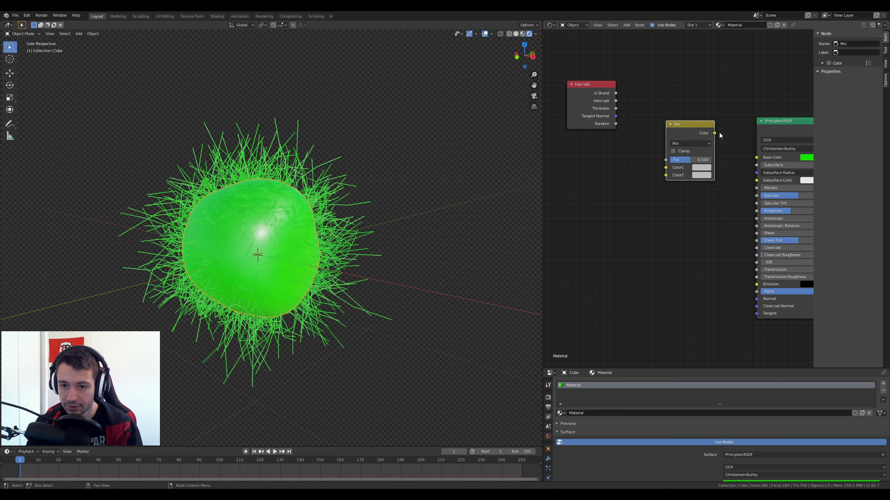
drag(715, 132, 756, 157)
drag(616, 123, 667, 160)
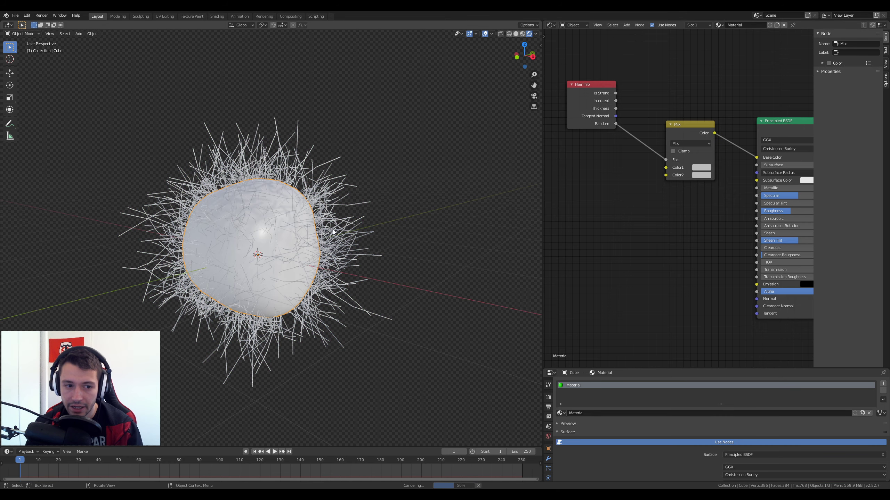
- Set the Mix node's Color2 to black and its Color1 to pure white
click(698, 170)
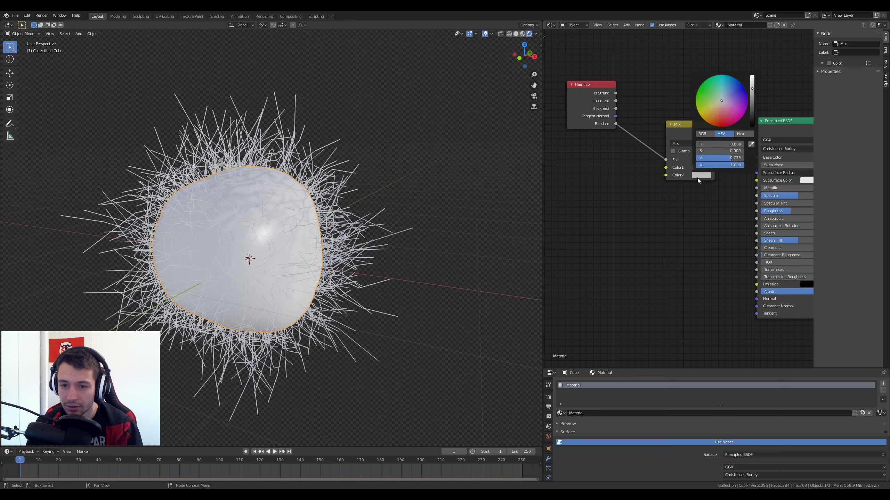
drag(752, 114, 752, 121)
mouse_move(357, 260)
middle_down()
mouse_move(338, 258)
mouse_move(373, 254)
middle_up()
scroll(373, 254, up, 3)
scroll(417, 197, down, 1)
middle_drag(413, 197, 371, 218)
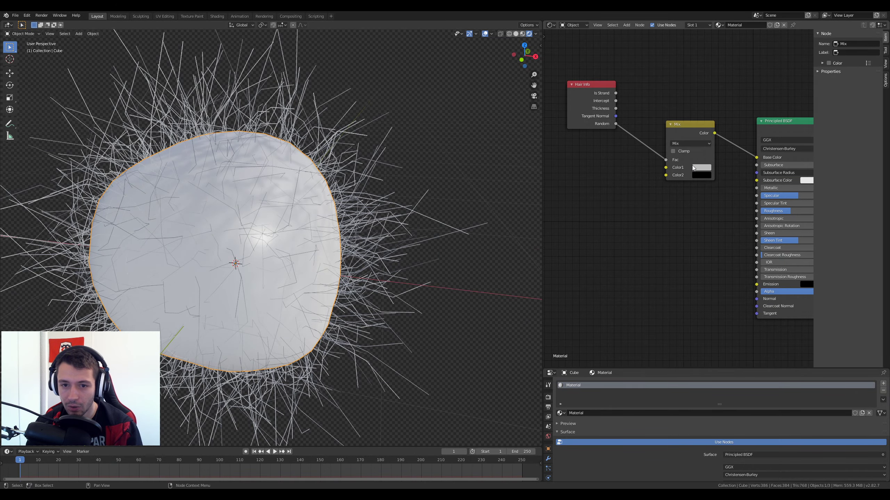
click(700, 167)
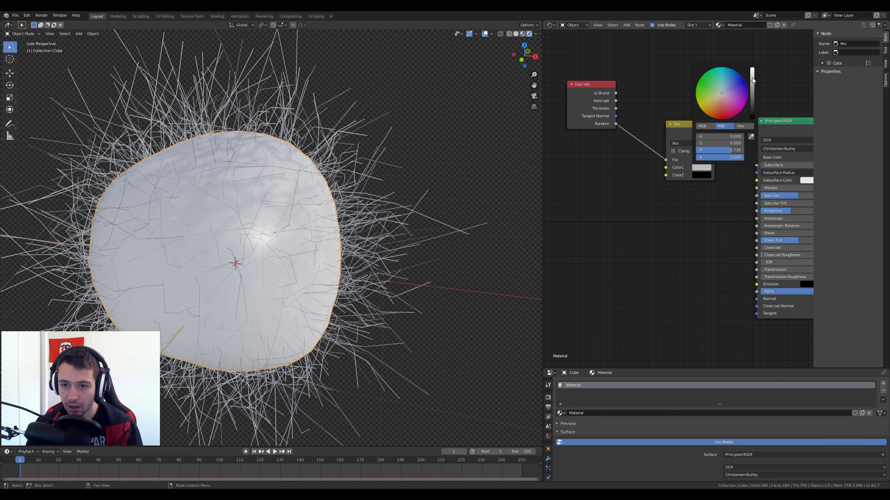
drag(754, 82, 754, 68)
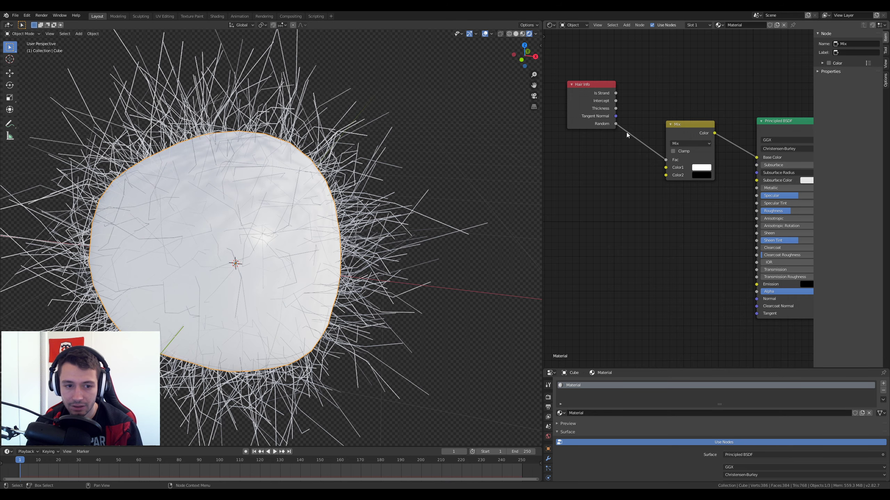
- Show the render settings in an enlarged properties area and switch the render engine to Cycles
click(548, 397)
drag(722, 368, 723, 277)
click(765, 293)
click(740, 315)
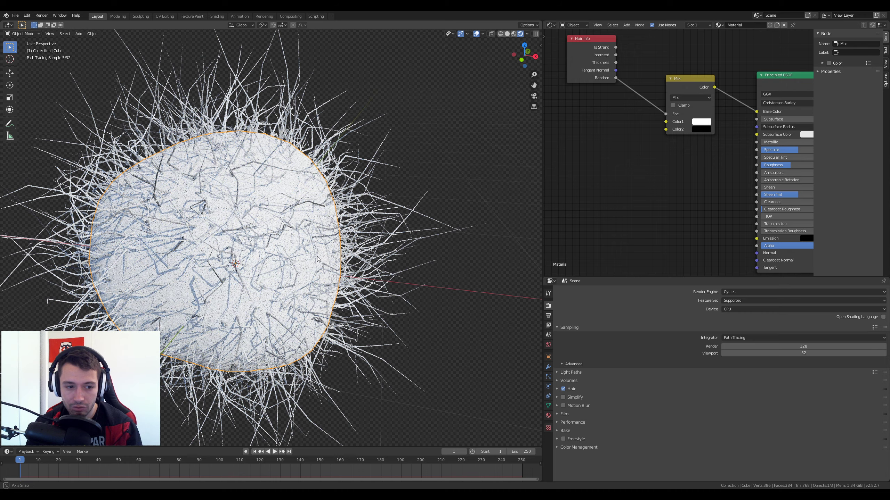
mouse_move(318, 260)
middle_down()
mouse_move(331, 262)
mouse_move(305, 254)
middle_up()
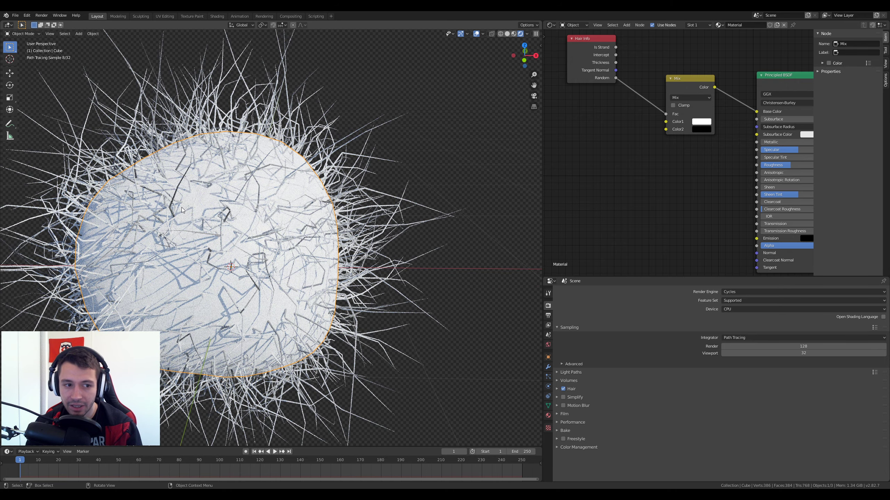
- Try the Add blending mode on the color mix node and return it to Mix
click(689, 98)
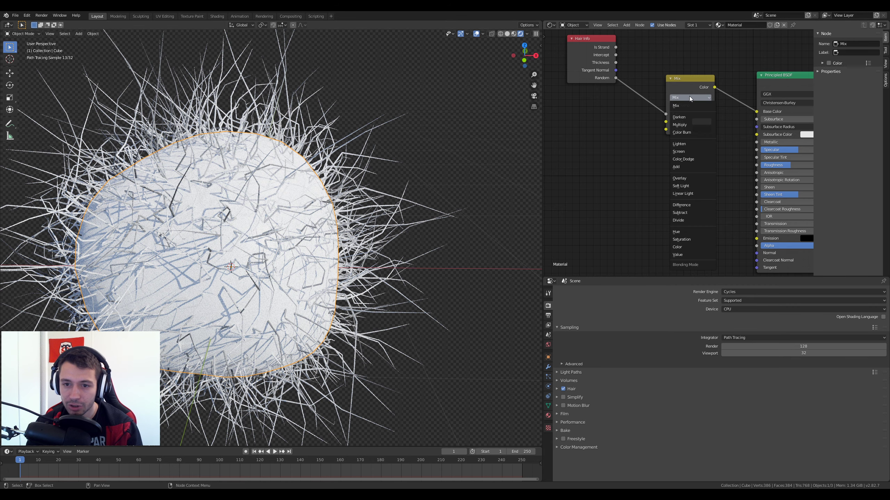
click(691, 167)
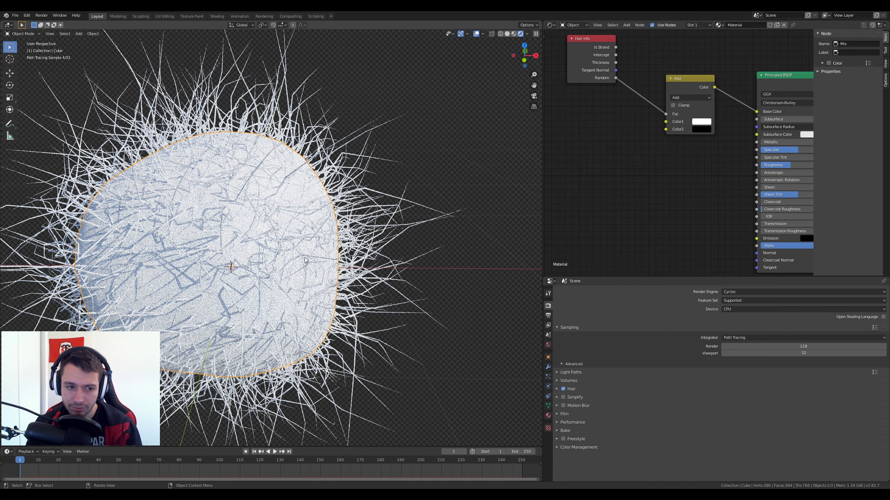
click(686, 98)
click(688, 105)
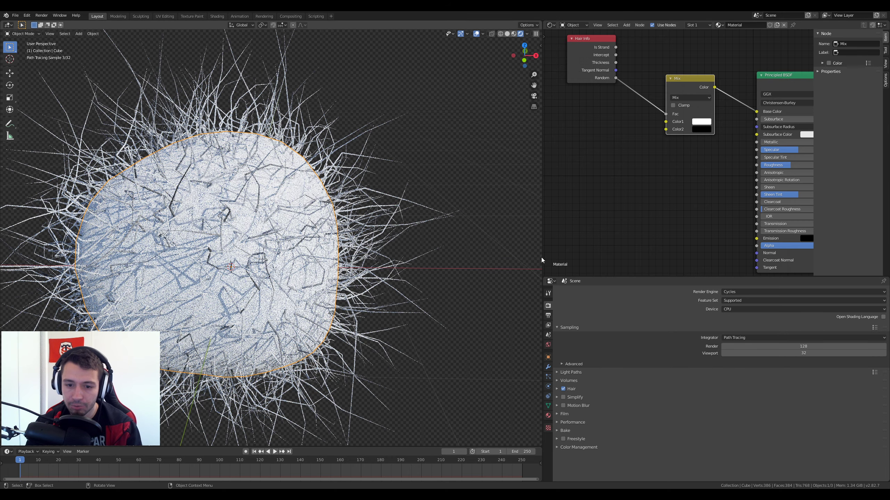
- Switch the render engine to Eevee to compare the hair's look and return to Cycles
click(750, 292)
click(741, 301)
mouse_move(296, 259)
middle_down()
mouse_move(341, 219)
mouse_move(341, 235)
mouse_move(299, 246)
middle_up()
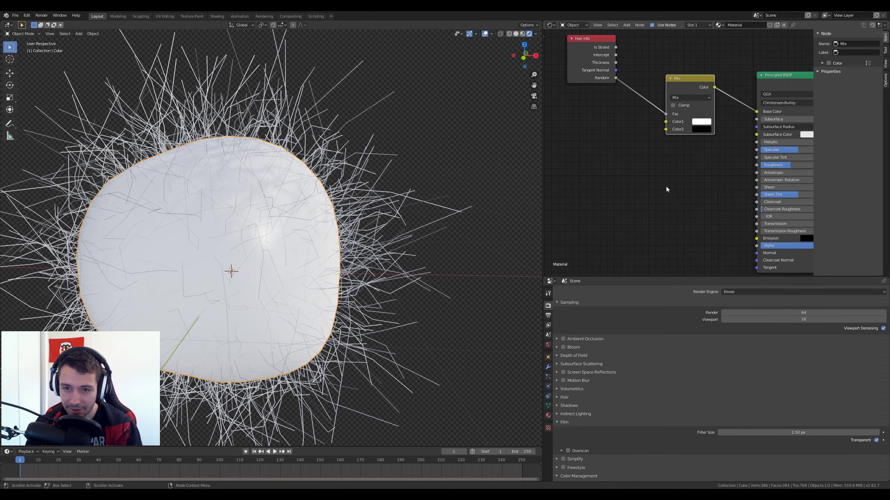
click(738, 293)
click(737, 315)
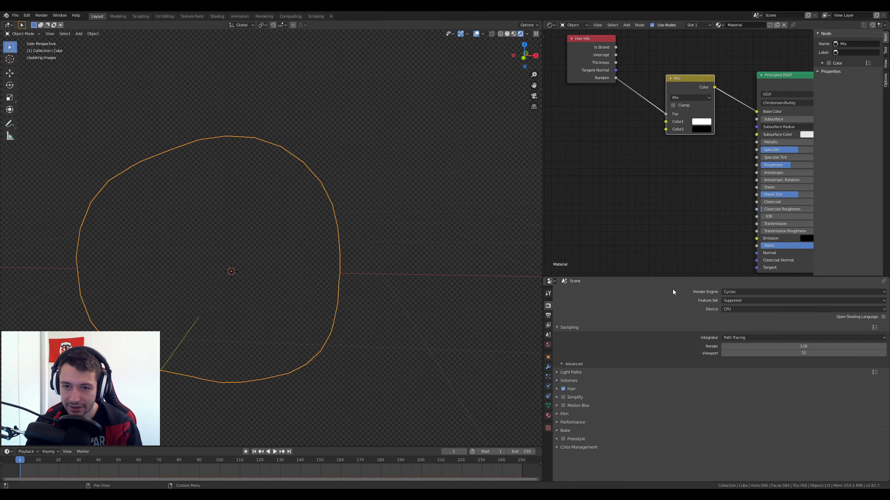
middle_drag(339, 200, 303, 273)
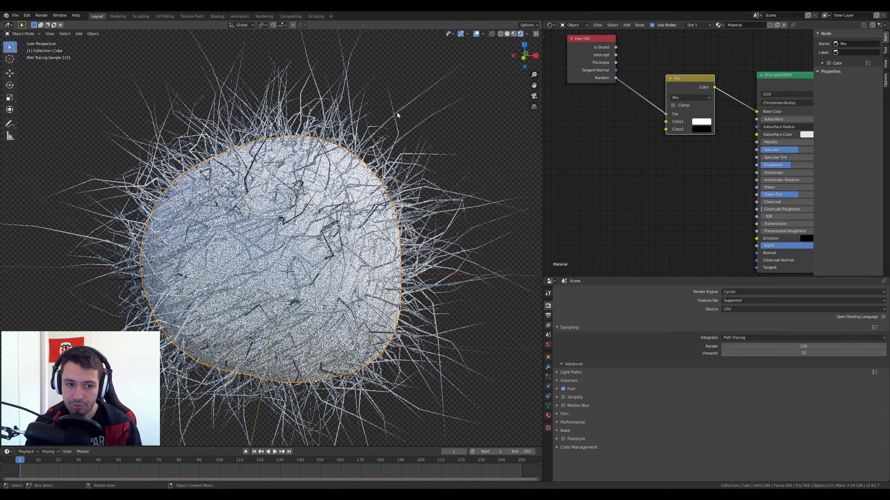
- Set the Mix node's Color1 to a medium green and its Color2 to a bright yellow-green
click(700, 122)
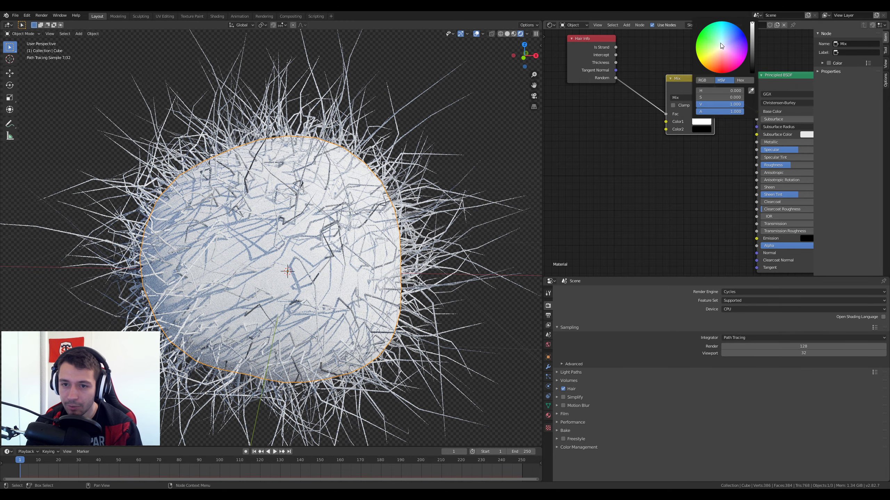
drag(721, 46, 697, 41)
drag(753, 52, 752, 30)
click(700, 132)
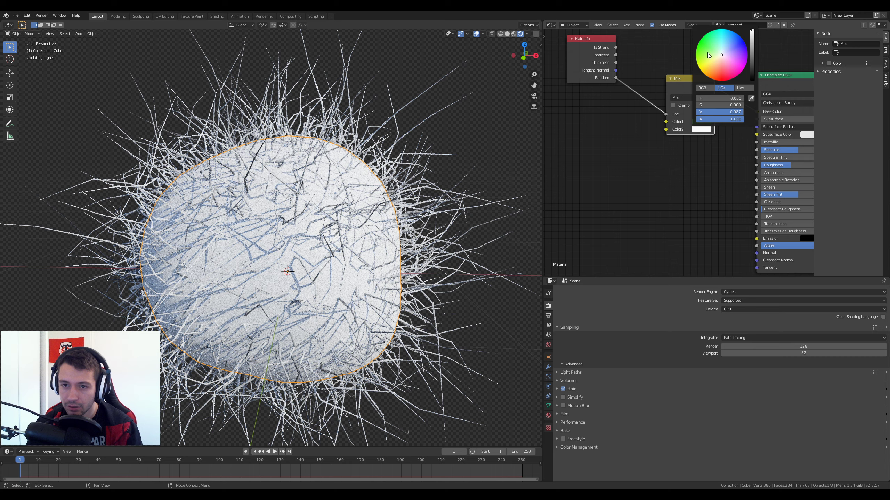
drag(707, 55, 696, 60)
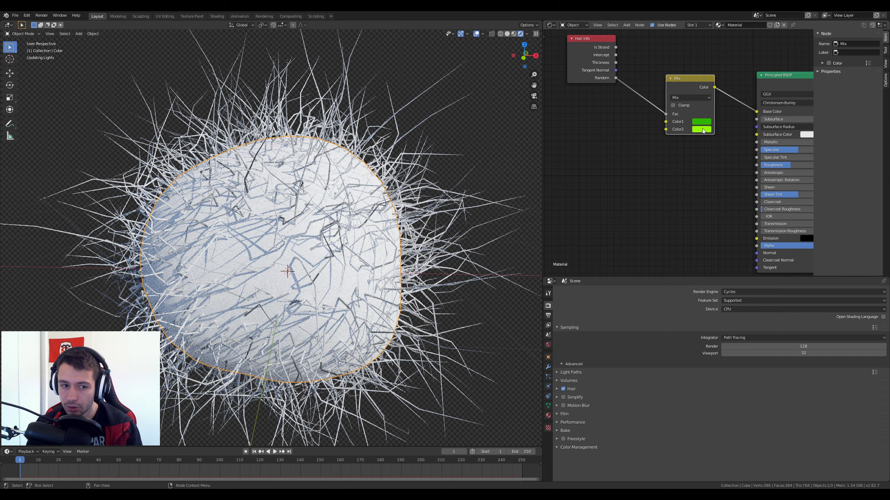
click(702, 129)
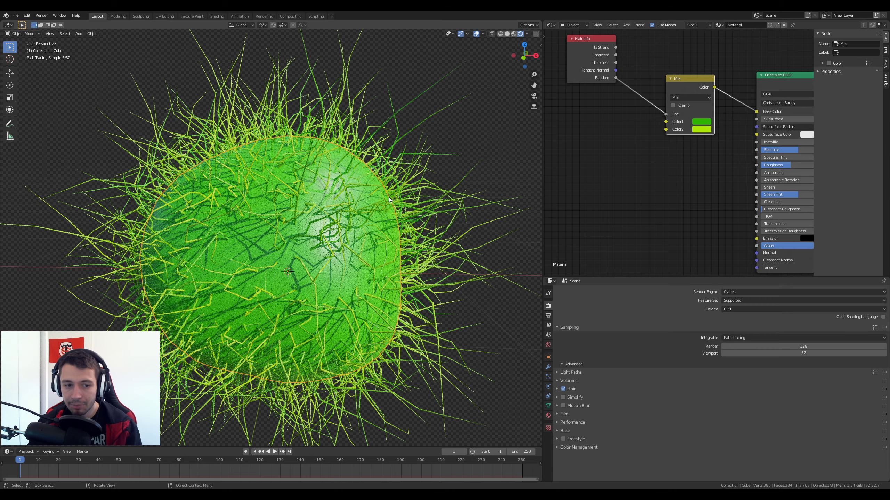
- Switch the viewport to material preview shading and inspect the green hair on the cube
click(513, 33)
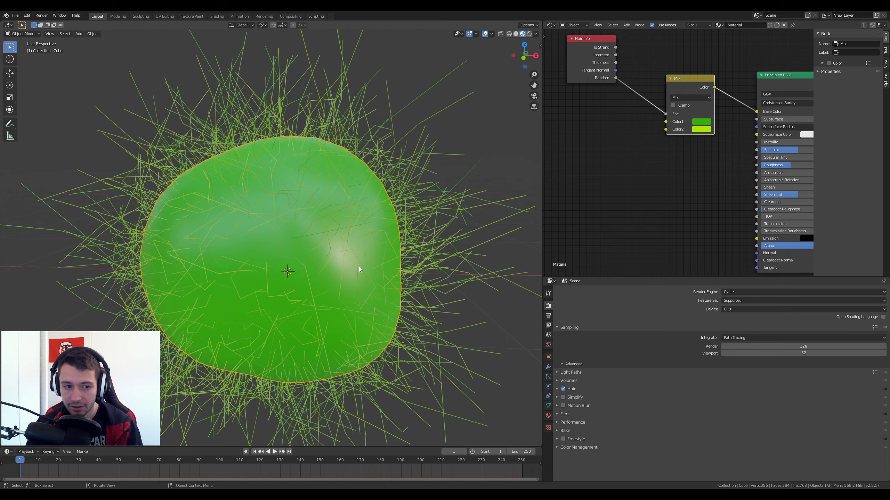
scroll(333, 223, down, 5)
mouse_move(334, 222)
middle_down()
mouse_move(317, 232)
mouse_move(266, 209)
mouse_move(305, 269)
mouse_move(319, 228)
middle_up()
scroll(305, 270, up, 4)
scroll(304, 269, down, 4)
- Delete the camera from the scene and look at the hairy object from the front
scroll(306, 248, down, 3)
scroll(318, 230, down, 3)
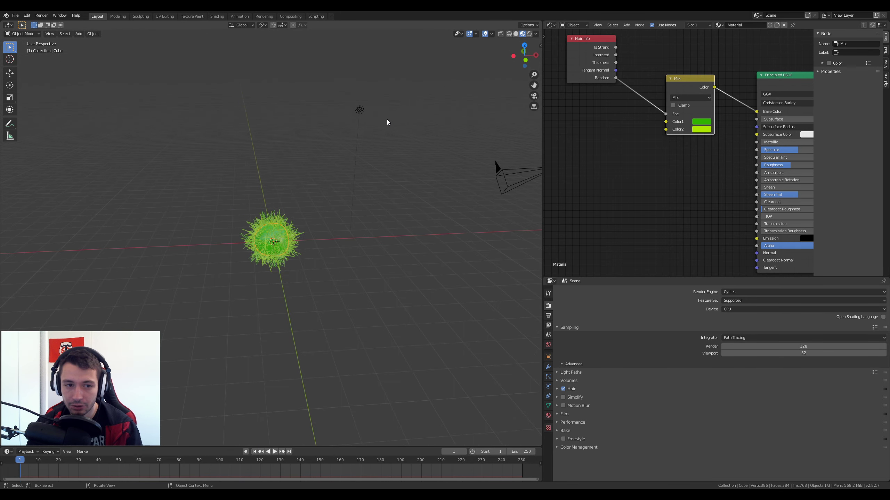
click(496, 171)
key(x)
click(499, 170)
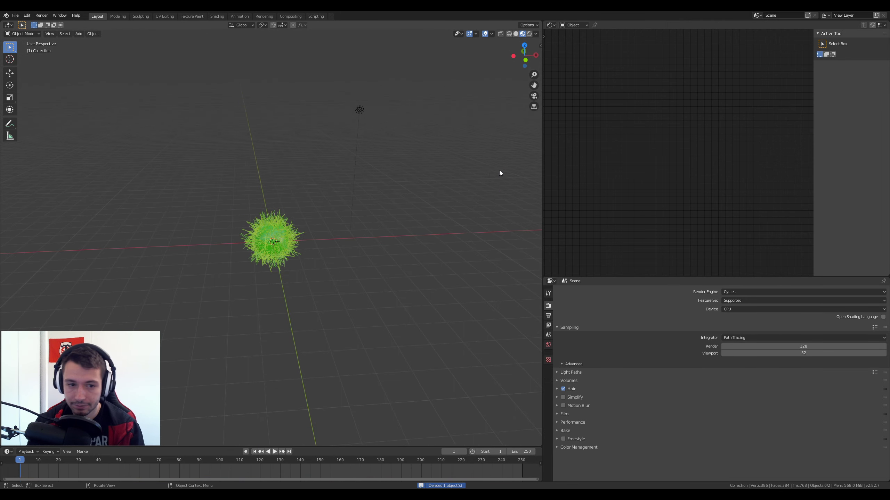
key(KP_1)
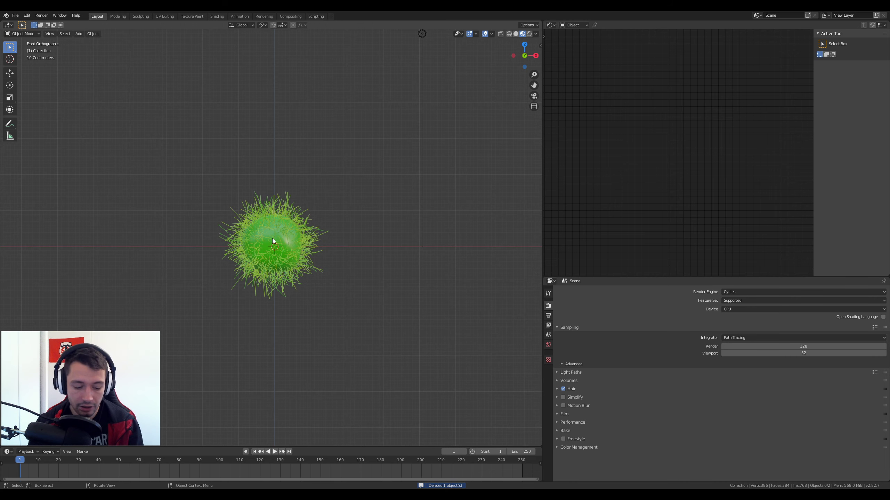
- Add a camera, move it back along the Y axis in front of the hairy cube, and look through it
key(shift+a)
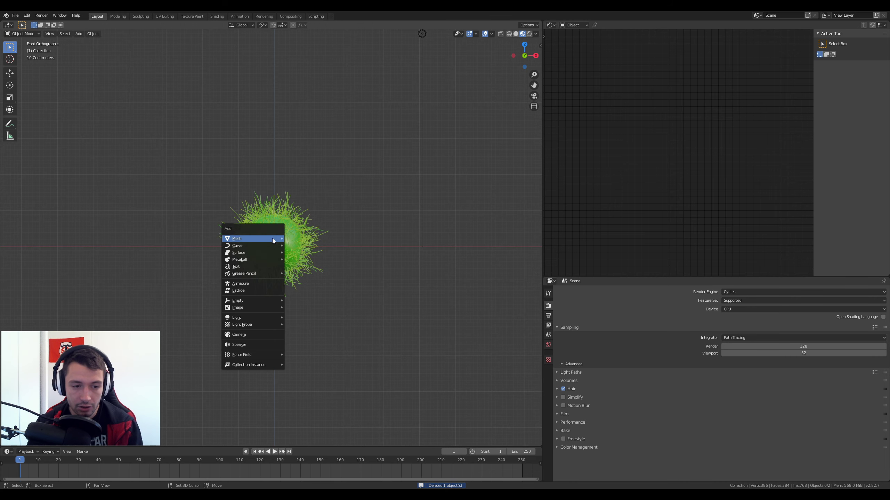
click(254, 335)
middle_drag(304, 294, 264, 298)
key(g)
key(y)
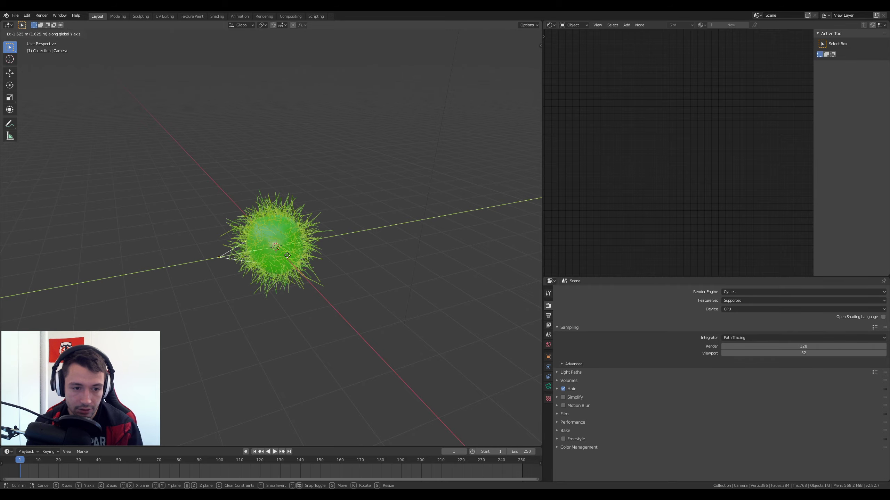
click(181, 286)
key(KP_0)
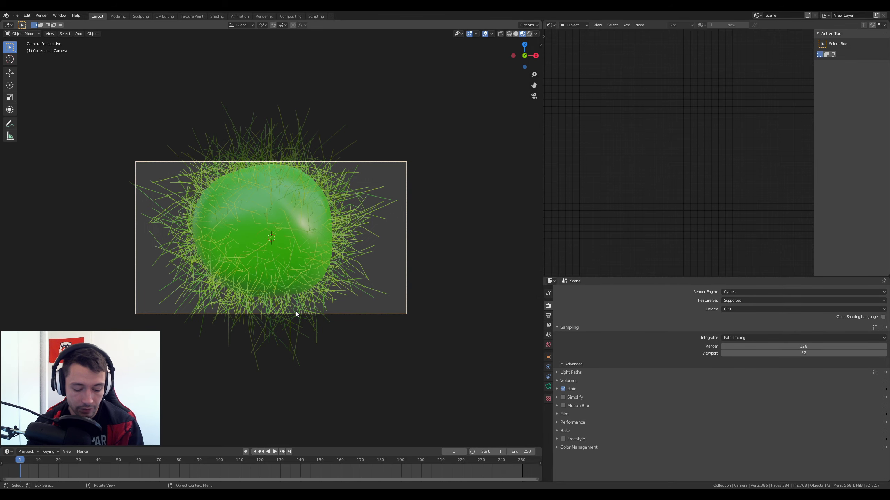
- Move the camera farther back along the Y axis until the whole hairy cube fits inside the frame
key(g)
key(x)
key(y)
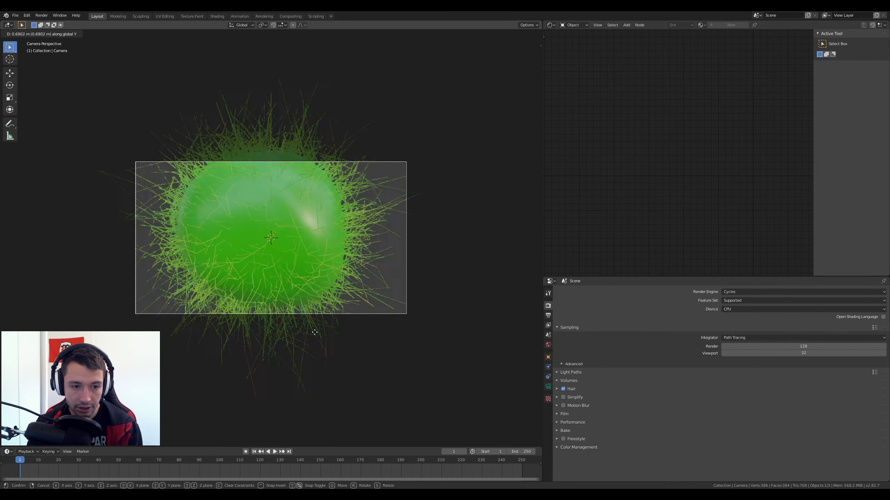
click(330, 252)
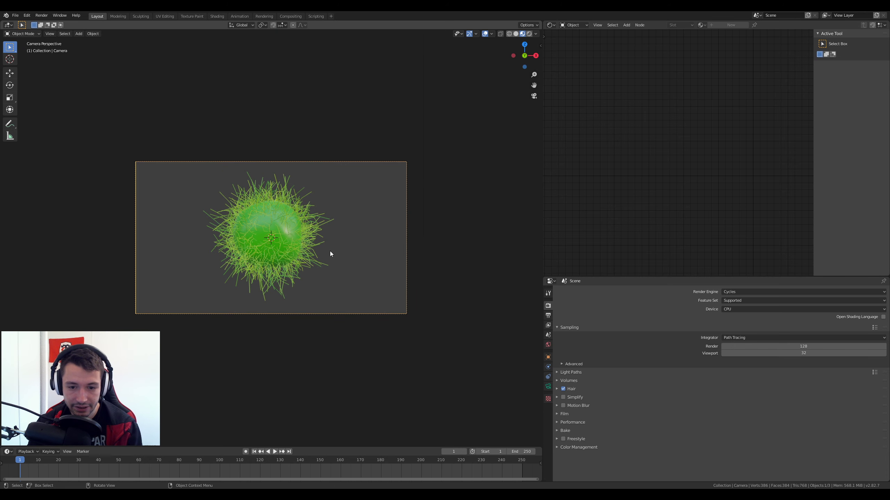
- Set the output resolution's X value to 1080 px to make the render frame square
click(547, 316)
click(813, 299)
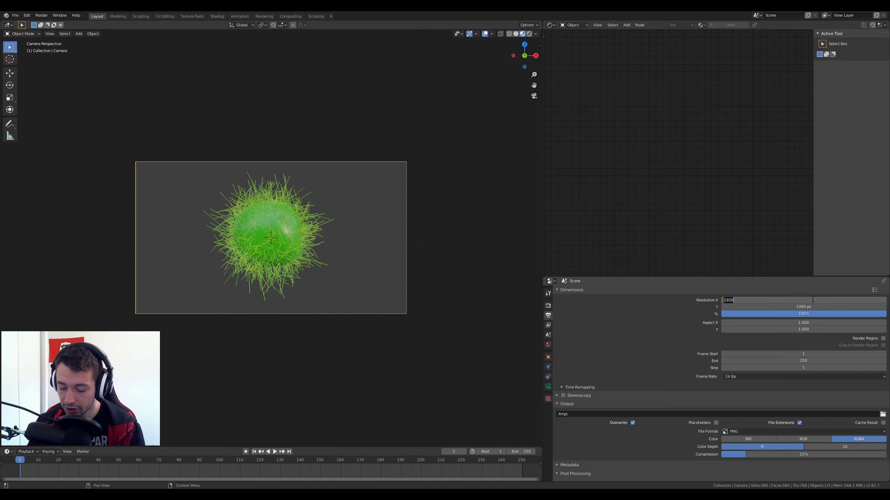
text(1080)
key(Return)
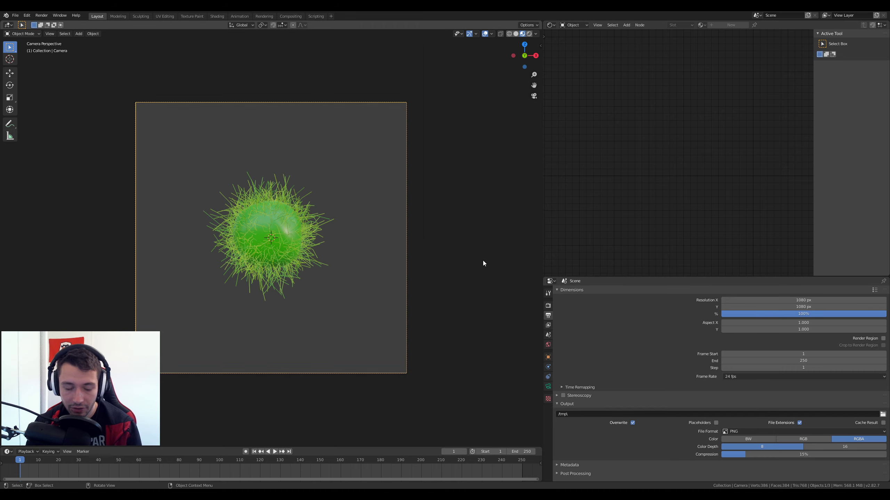
- Move the camera closer along the Y axis so the hairy cube fills more of the square frame
key(g)
key(x)
key(y)
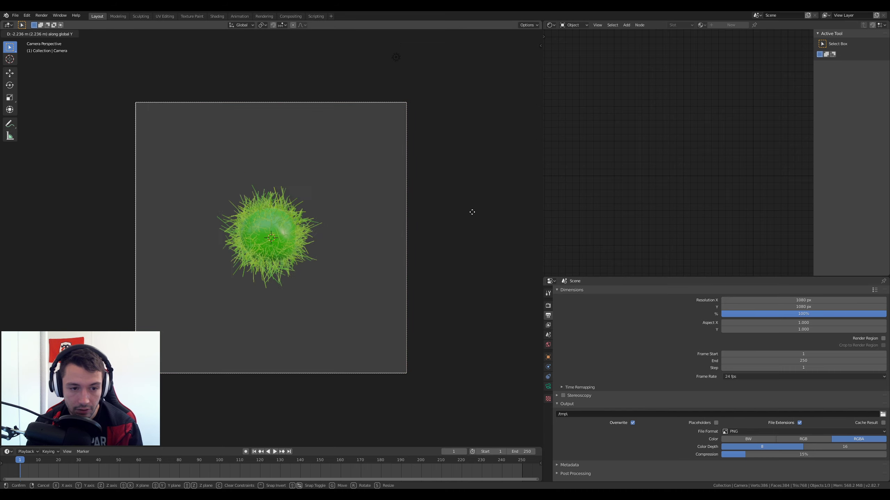
click(476, 314)
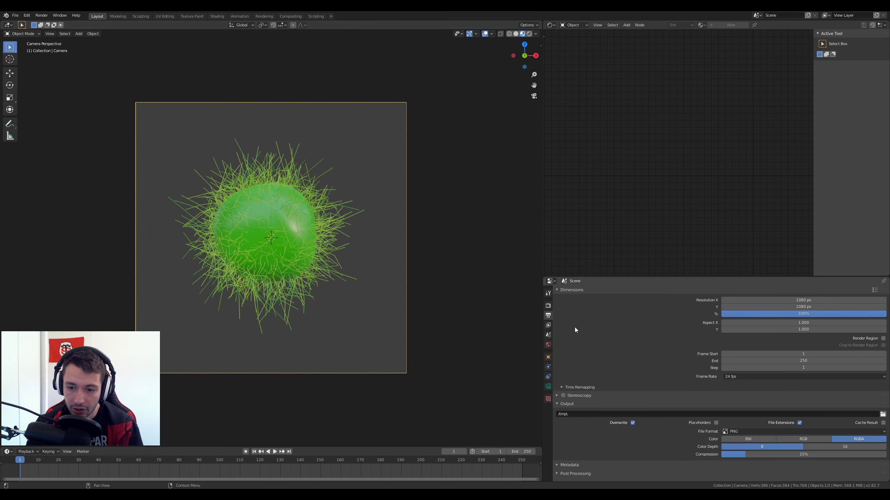
- Set the Cycles render device to GPU Compute and switch the viewport to rendered shading
click(548, 305)
click(734, 309)
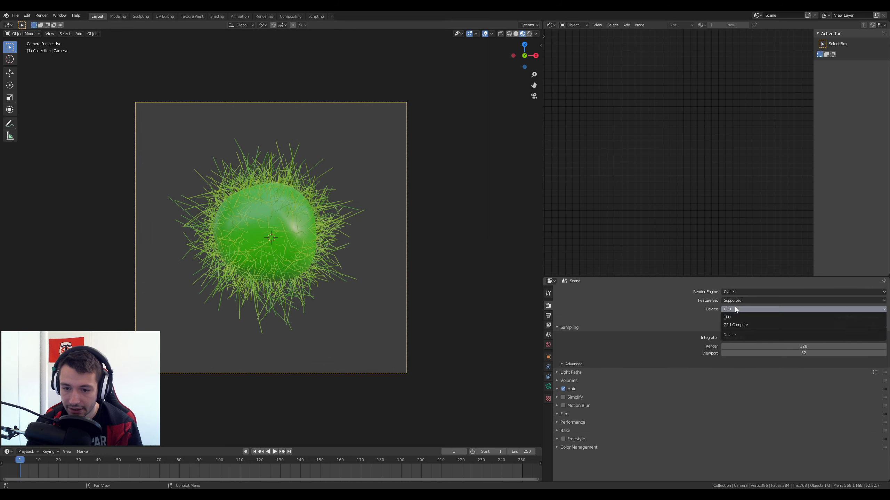
click(738, 325)
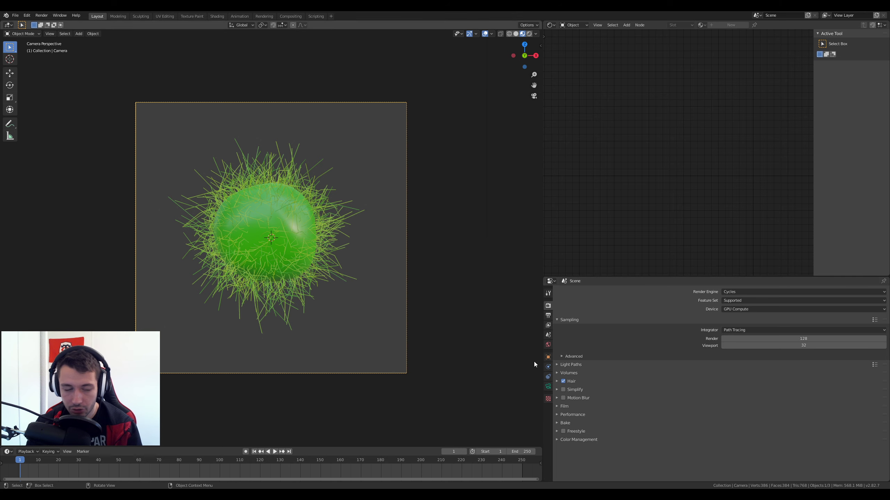
click(529, 33)
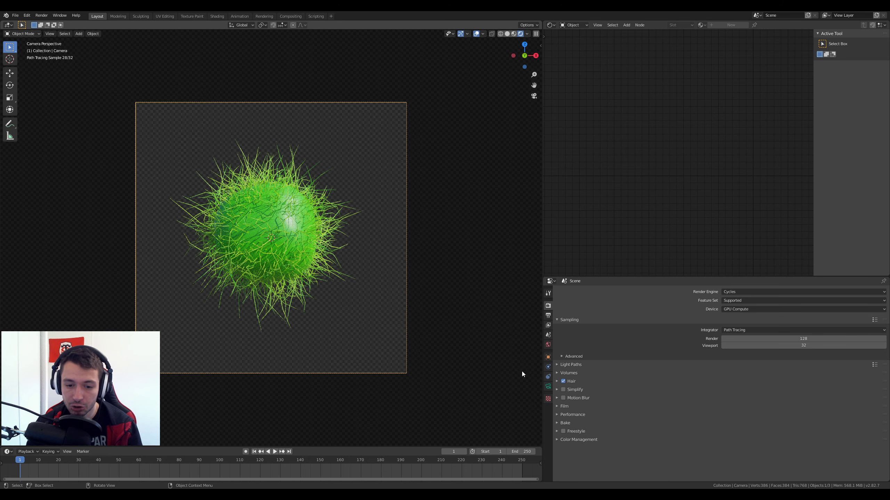
- Set the number of hair particles on the cube to 35000
click(302, 242)
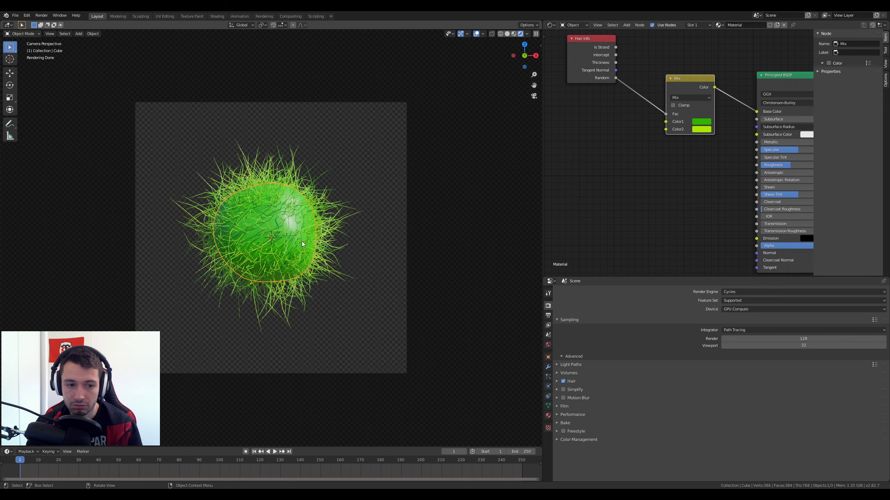
click(548, 377)
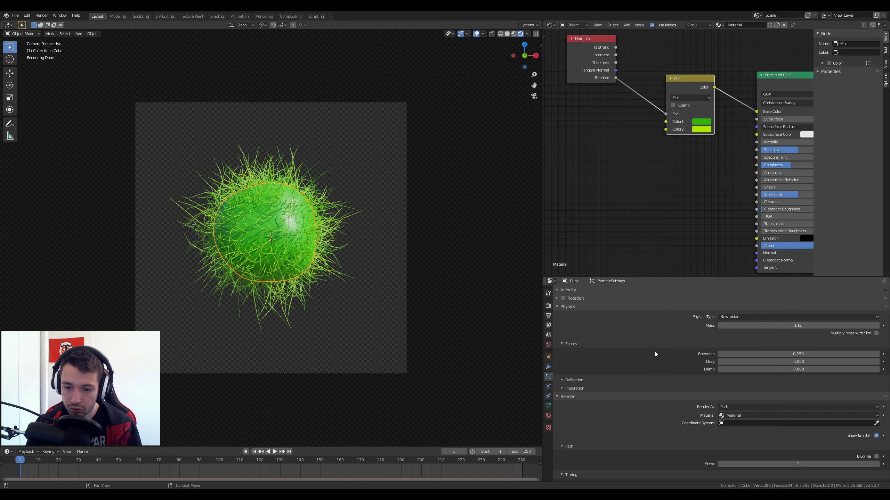
scroll(645, 370, up, 8)
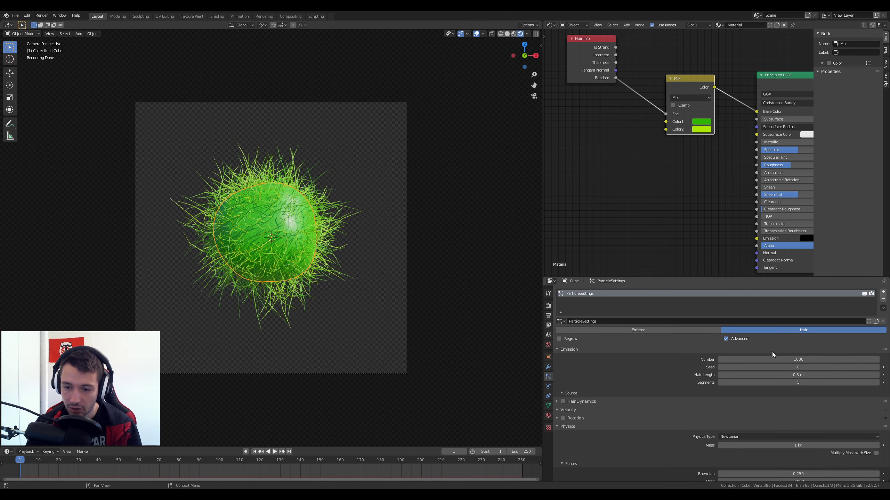
click(805, 360)
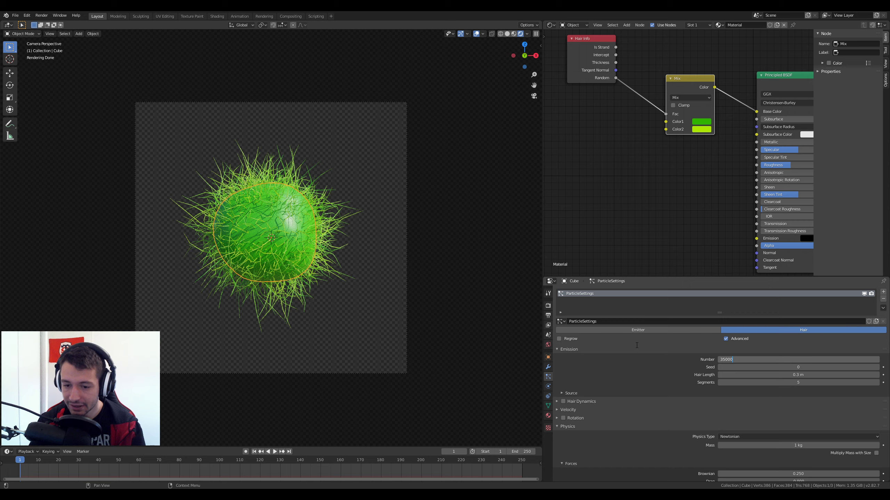
key(Return)
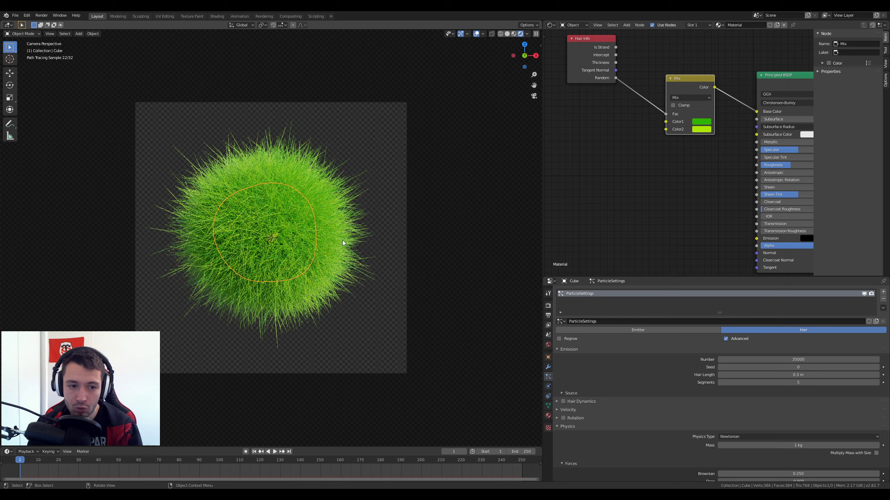
- Try 50000 hair particles on the cube and return the number to 35000
double_click(789, 359)
text(5)
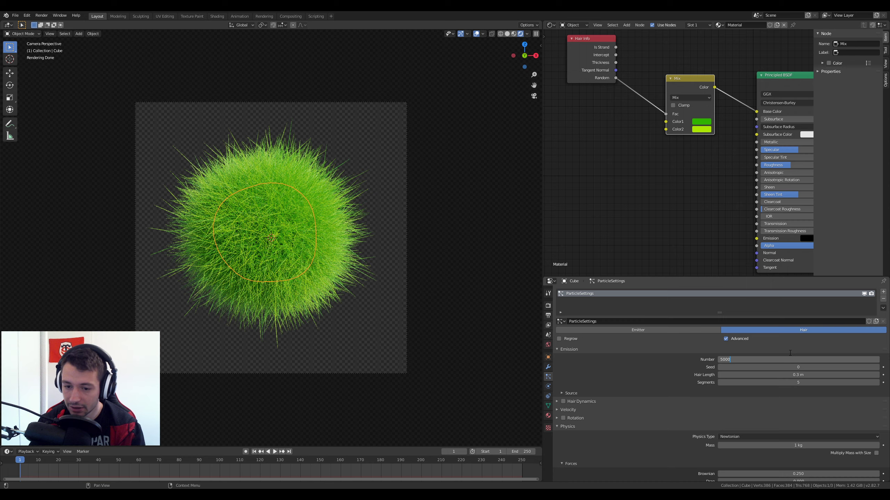
key(Return)
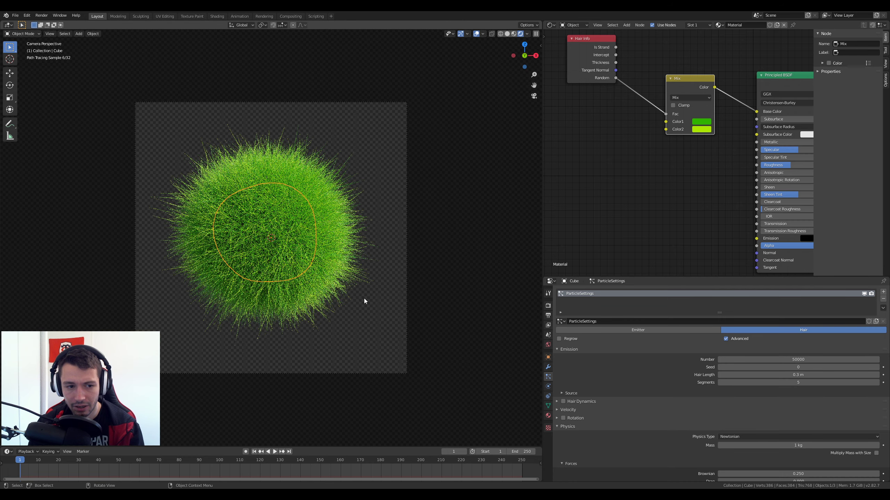
double_click(815, 360)
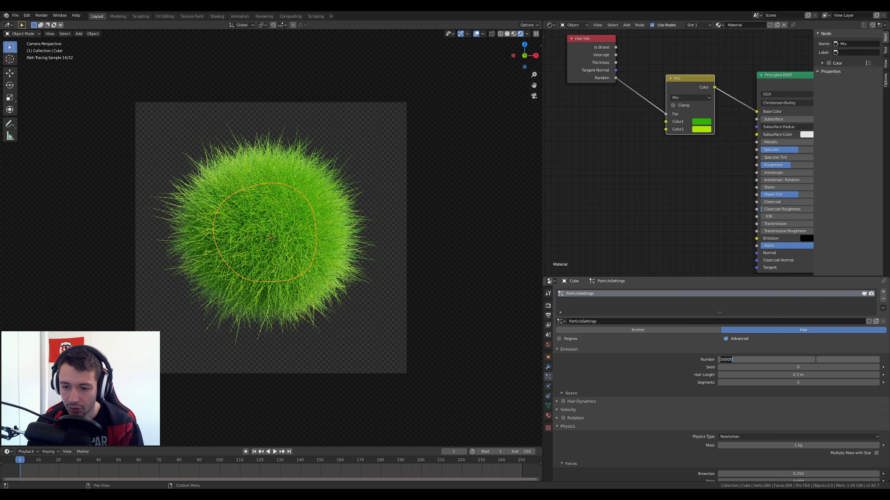
text(35)
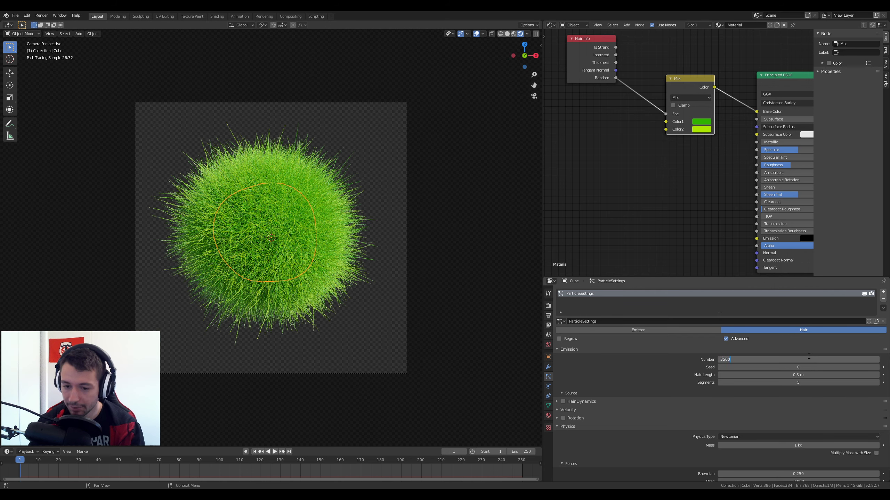
key(Return)
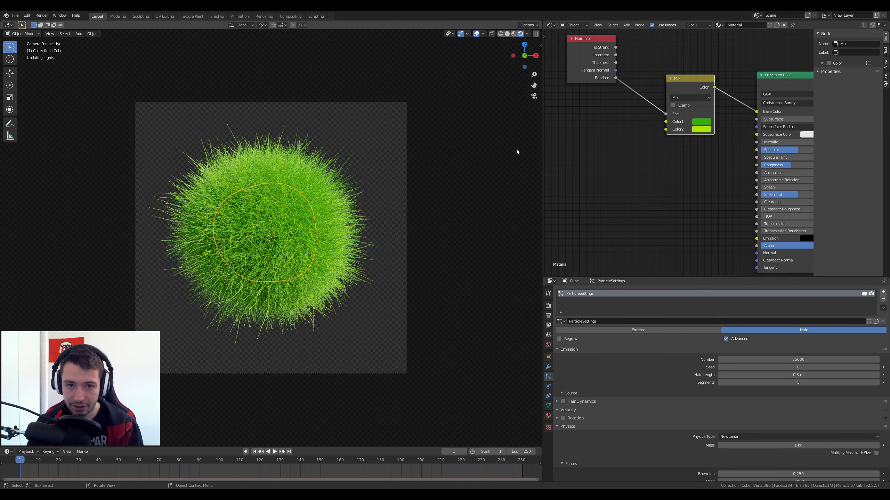
- In material preview shading, scale the hairy cube up slightly and shift it about 0.04 m along the X axis
click(515, 35)
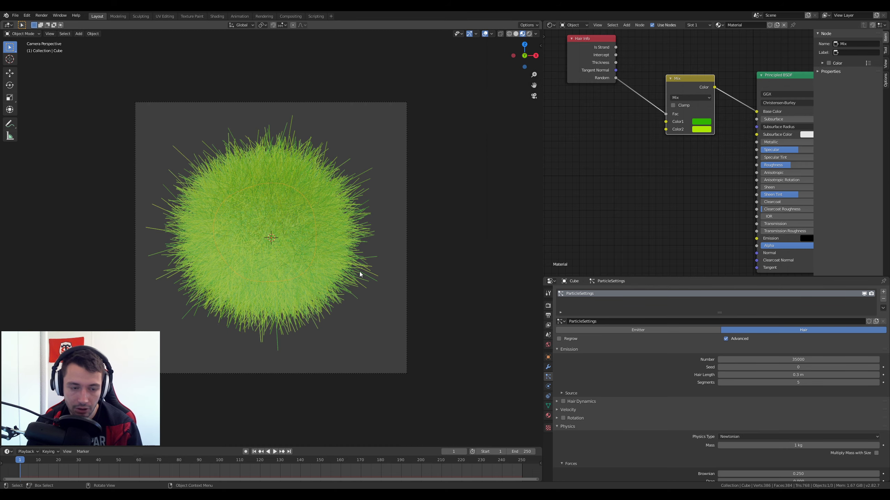
key(s)
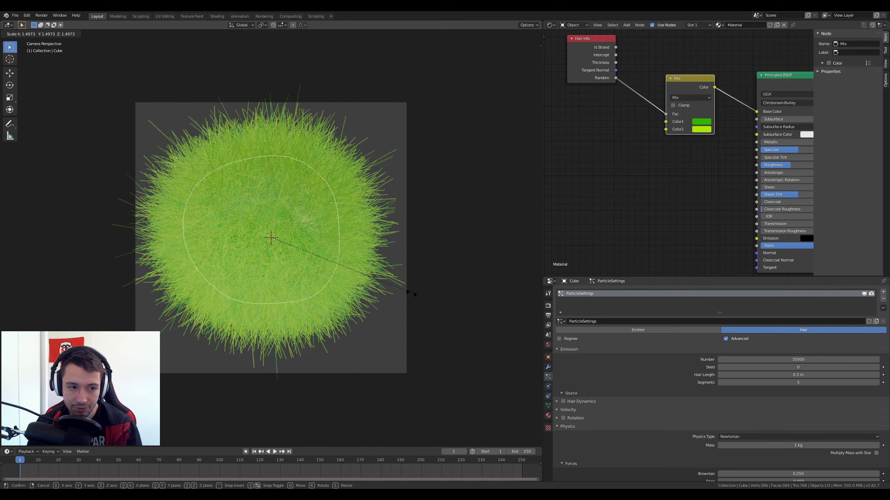
click(373, 279)
key(g)
key(x)
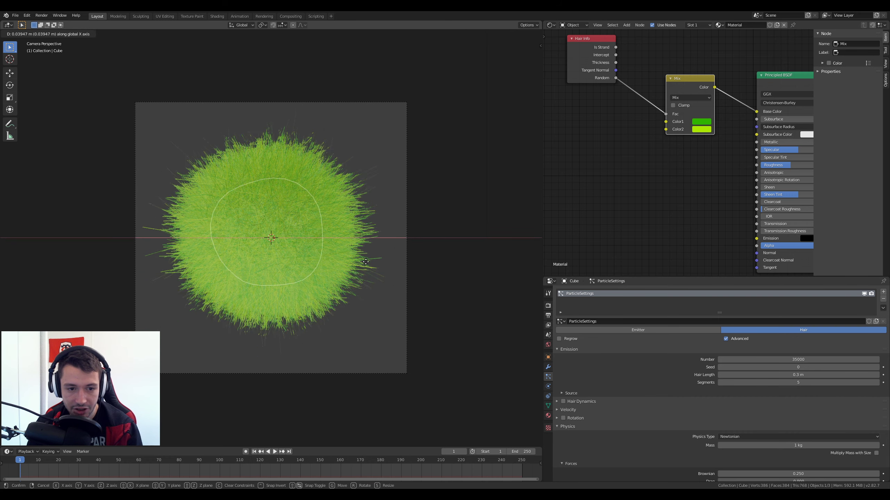
click(367, 261)
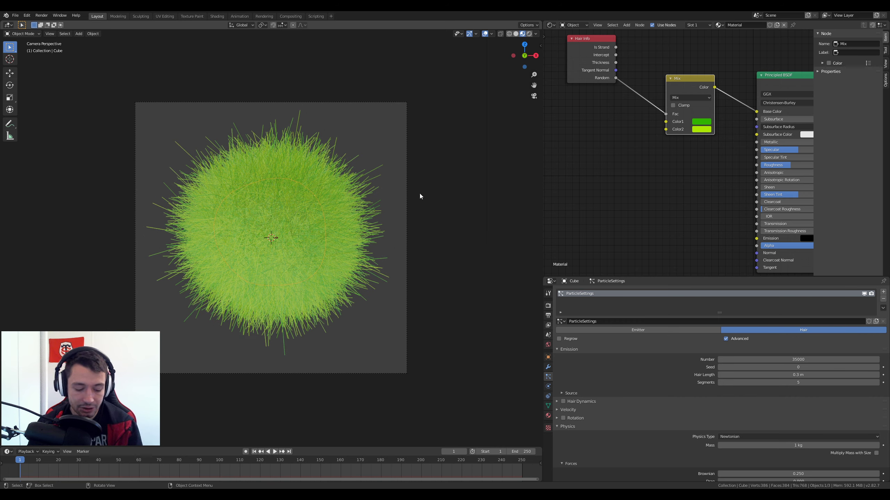
- Render the image from the camera, inspect the finished hairy ball, and close the render window
key(F12)
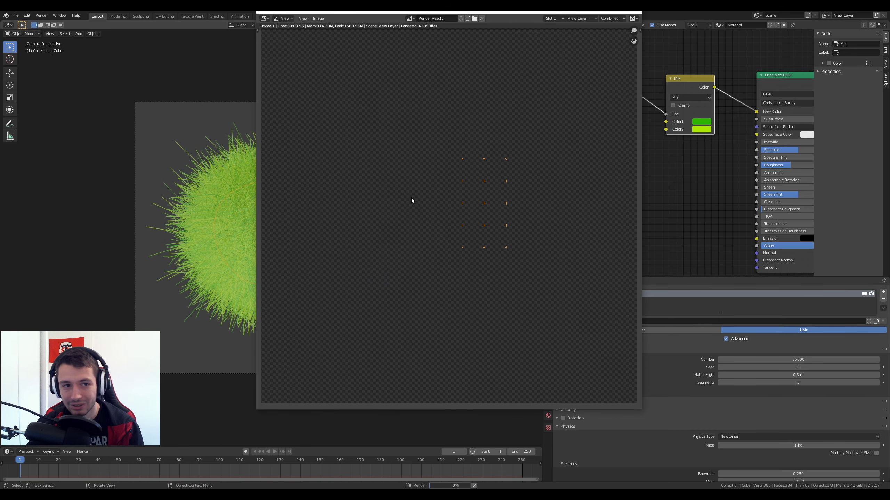
scroll(411, 197, down, 1)
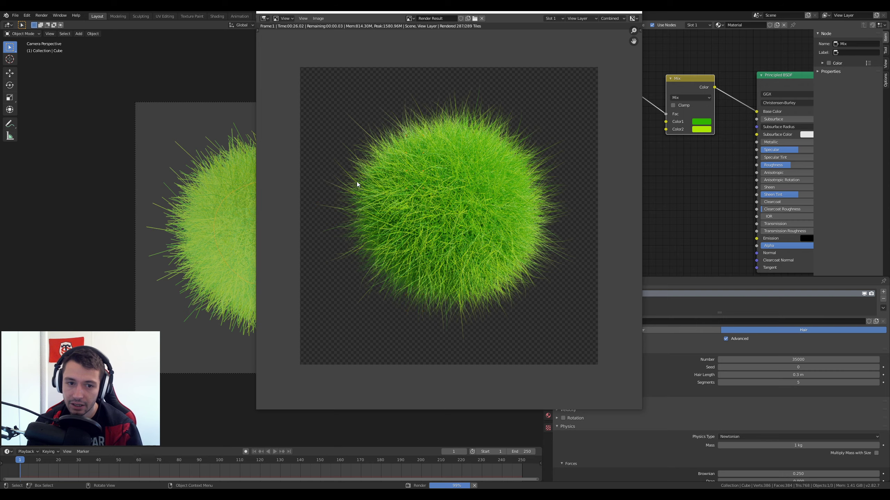
click(633, 11)
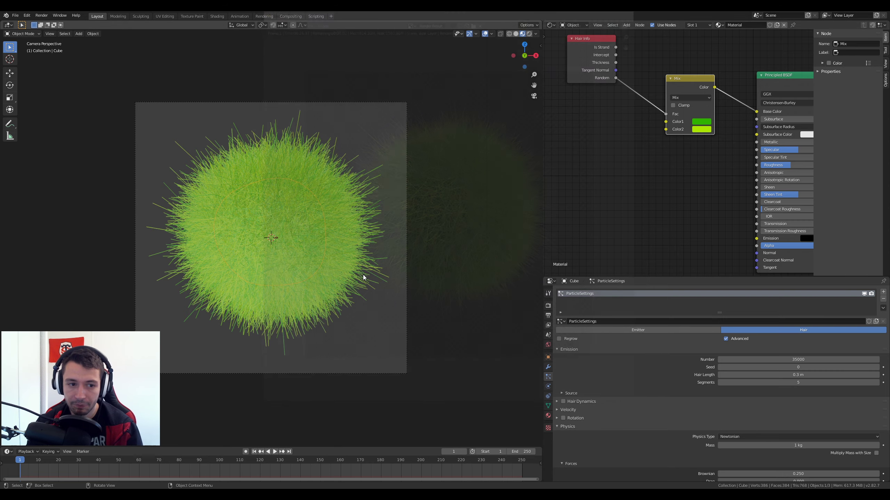
- Add a mesh plane and move it along the X axis so it lies beside the hairy cube
scroll(365, 232, down, 3)
middle_drag(367, 252, 327, 282)
scroll(356, 260, down, 3)
key(shift+a)
mouse_move(318, 185)
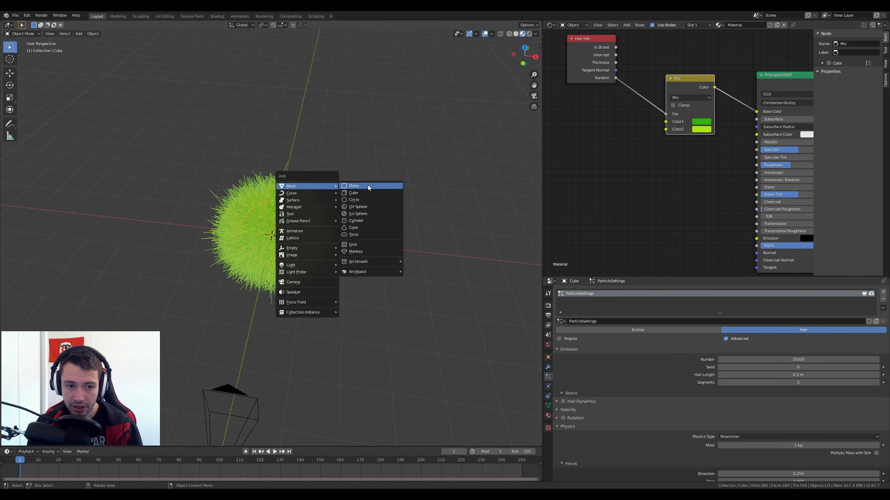
click(367, 185)
key(g)
key(x)
click(198, 274)
- Scale up the new plane beside the hairy cube
shift+middle_drag(140, 280, 327, 319)
scroll(288, 303, up, 3)
key(s)
click(360, 328)
- In Edit Mode, subdivide the plane four times into a 16 by 16 grid of faces
key(Tab)
right_click(240, 241)
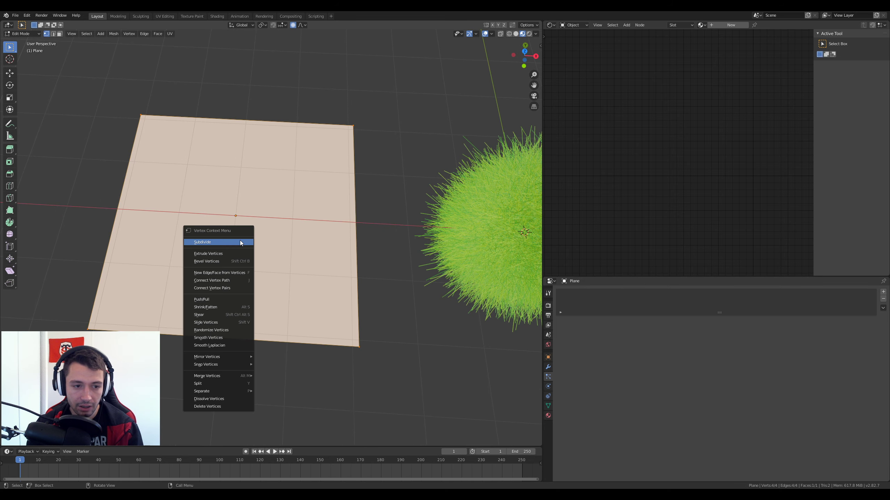
click(240, 241)
right_click(240, 240)
click(240, 241)
right_click(240, 241)
right_click(240, 240)
click(240, 240)
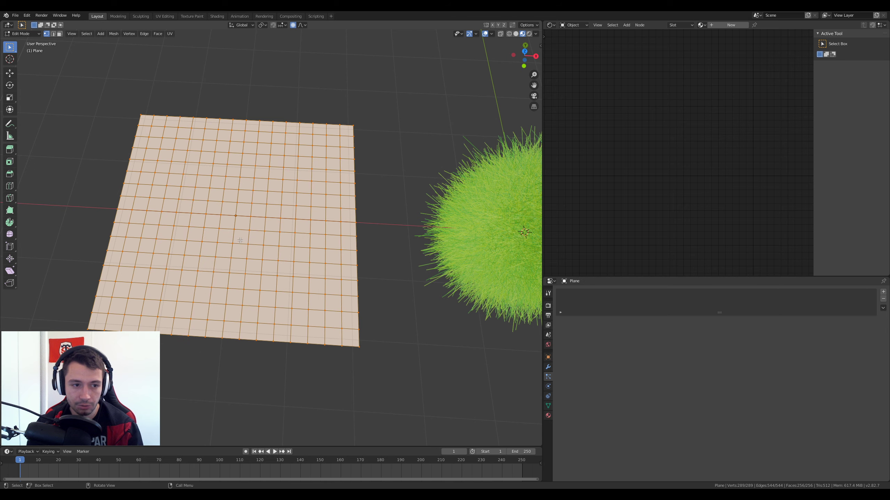
- Raise a vertex near the plane's back edge along Z, using smooth proportional editing with a size of about 1.95
middle_drag(221, 195, 215, 181)
click(203, 172)
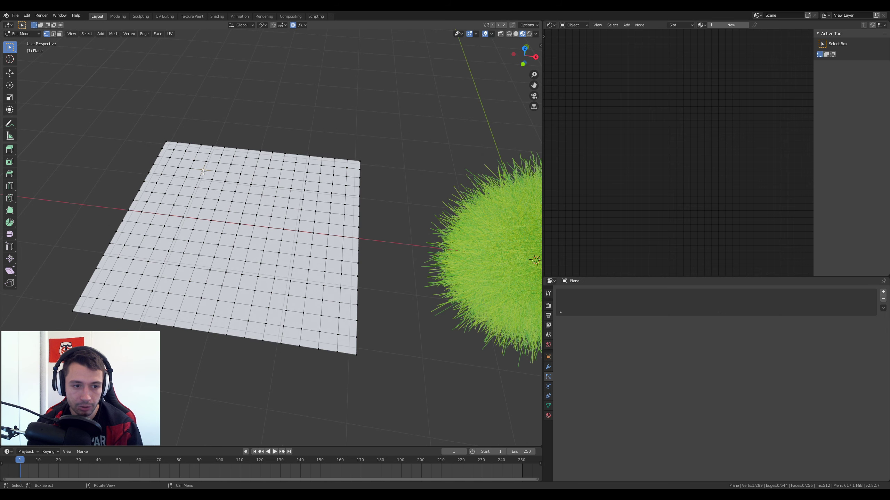
key(g)
scroll(203, 167, down, 3)
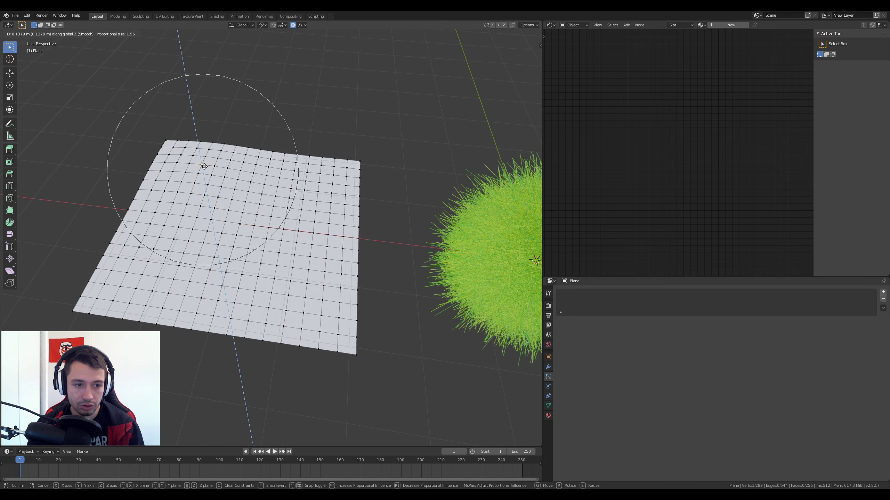
click(203, 160)
- Lower a vertex near the plane's right side, raise one near its front left corner with proportional editing, and return to Object Mode
click(308, 247)
key(g)
click(306, 254)
click(159, 289)
key(g)
click(158, 270)
key(Tab)
middle_drag(261, 283, 293, 257)
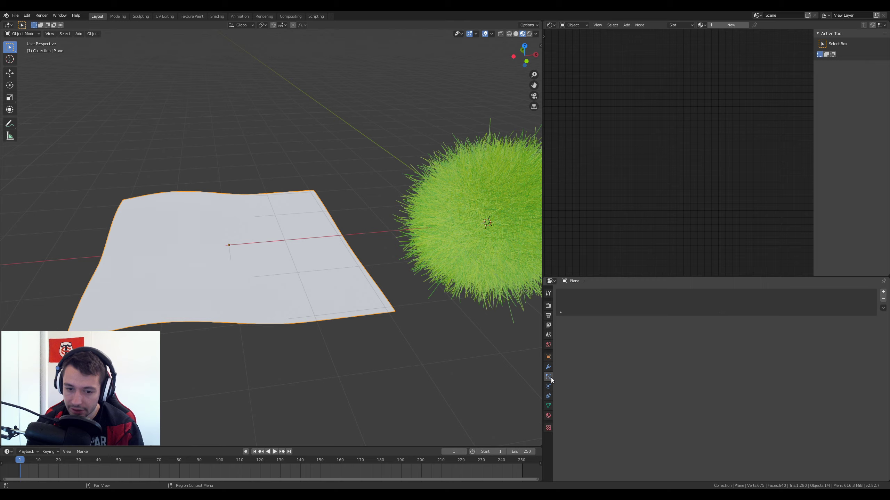
- Add a particle system to the plane and assign the existing hair settings ParticleSettings to it
click(883, 292)
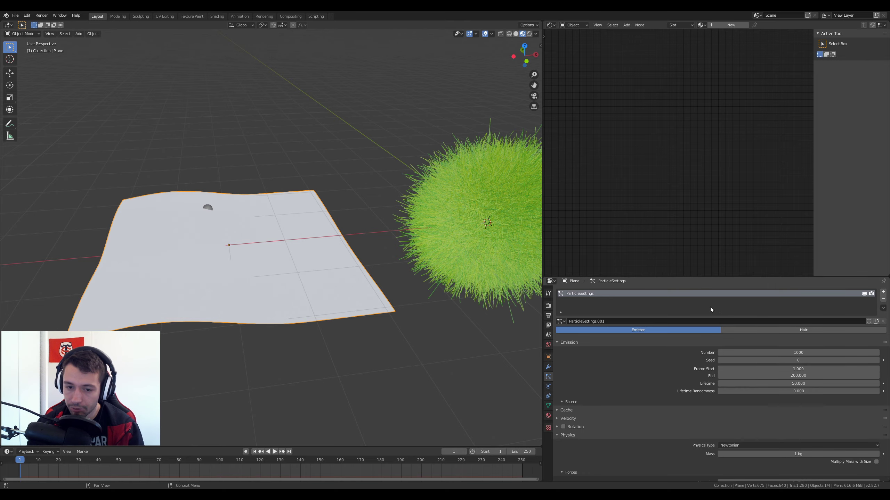
click(561, 322)
click(575, 331)
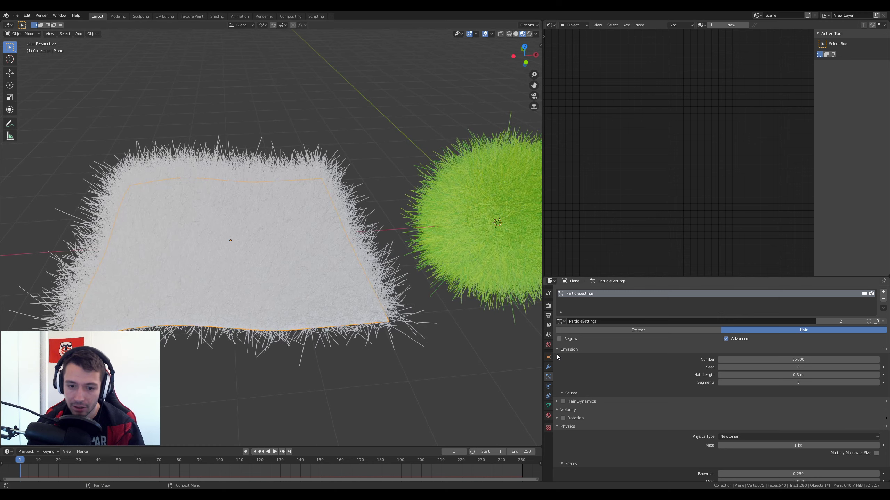
- Assign the existing green hair material named Material to the plane and show the viewport in rendered shading
click(548, 415)
click(561, 315)
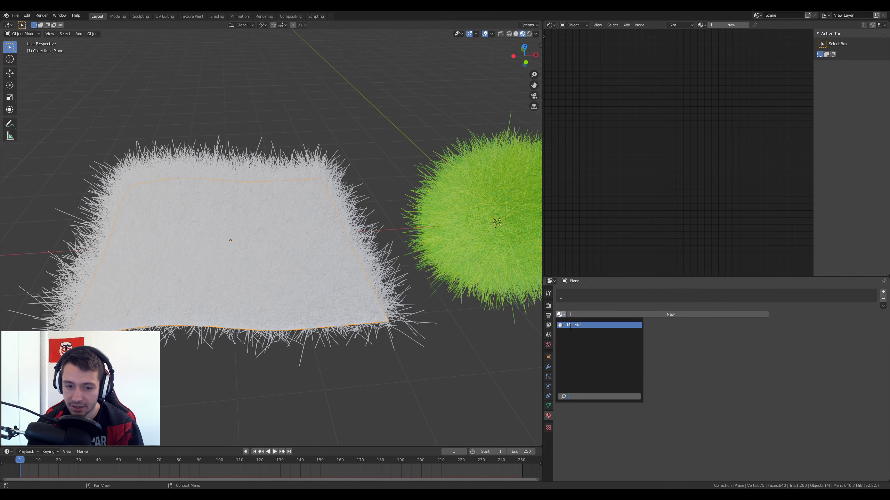
click(570, 326)
scroll(330, 283, up, 4)
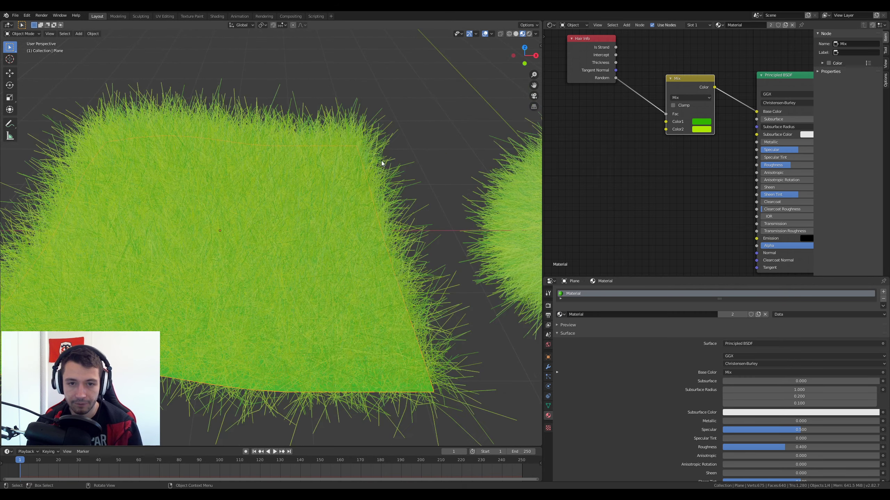
click(529, 34)
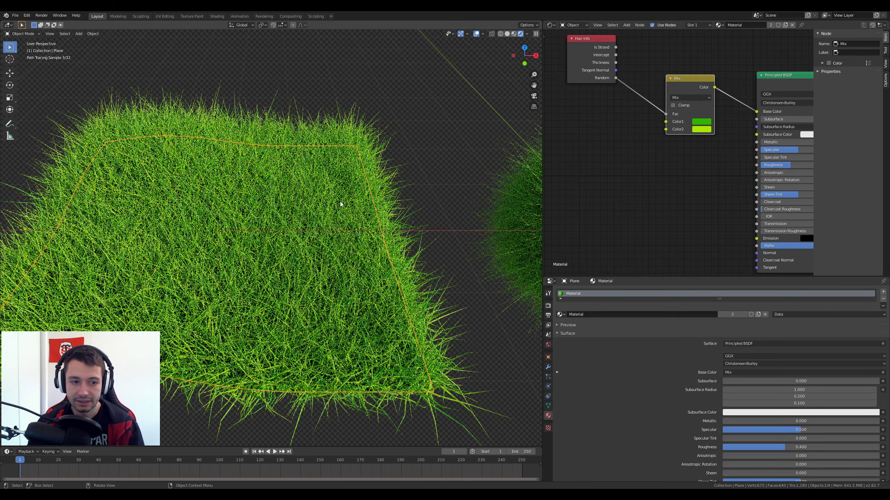
- Try Ambient Occlusion in the world settings, and undo it
click(547, 344)
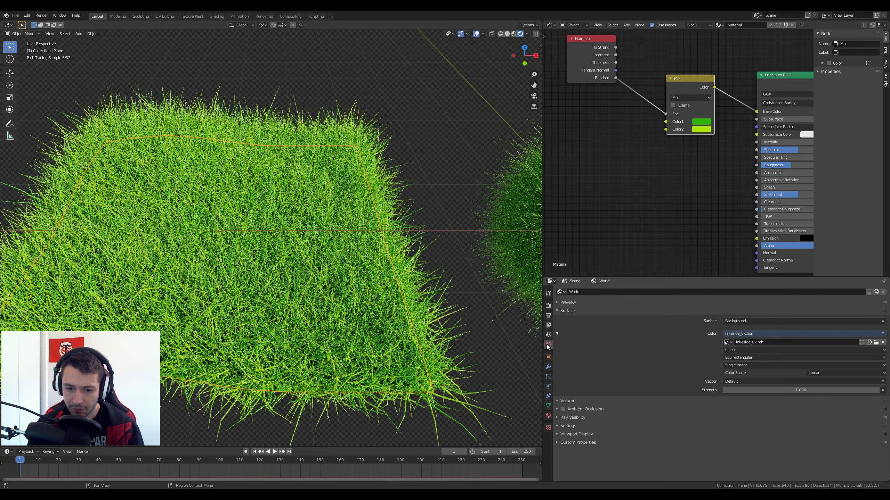
click(563, 409)
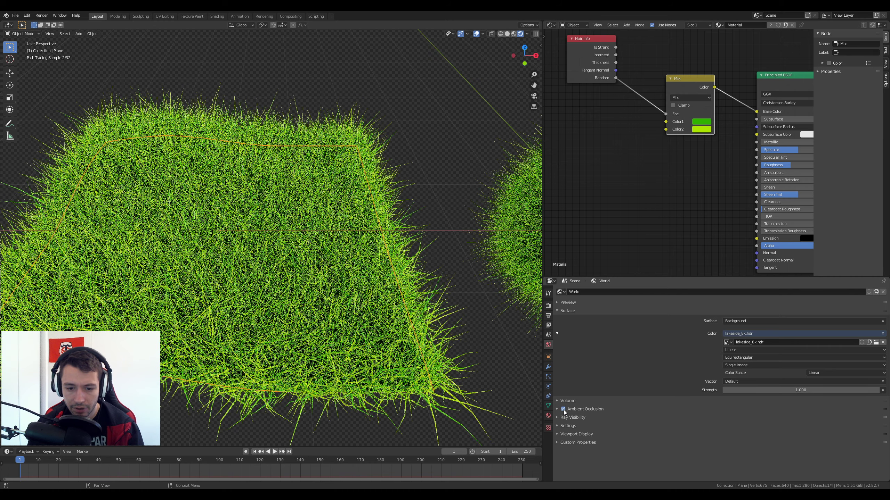
key(ctrl+z)
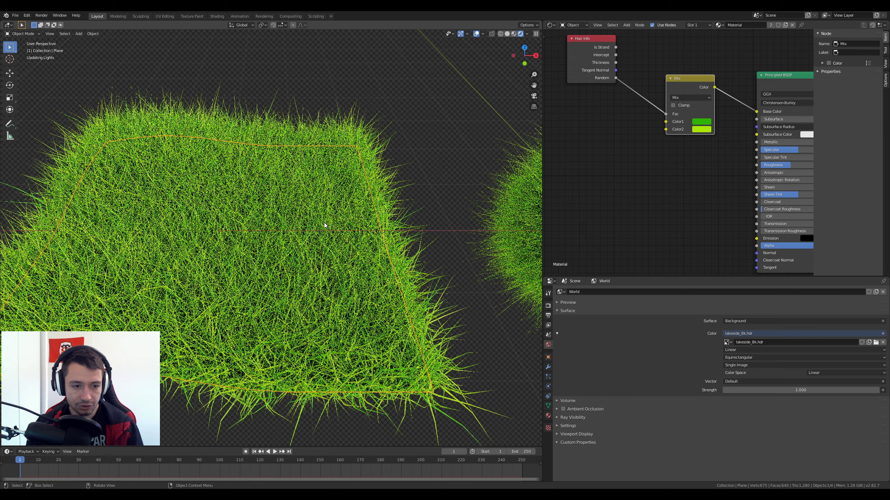
shift+middle_drag(325, 225, 334, 227)
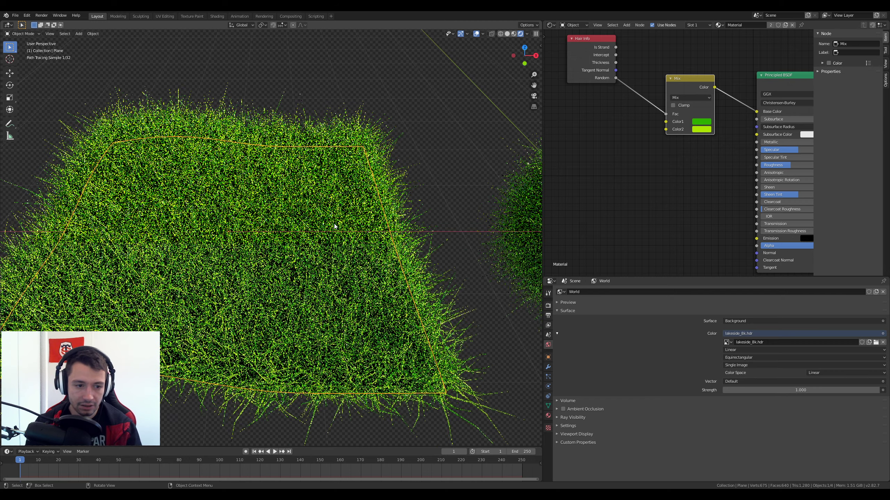
scroll(335, 226, down, 1)
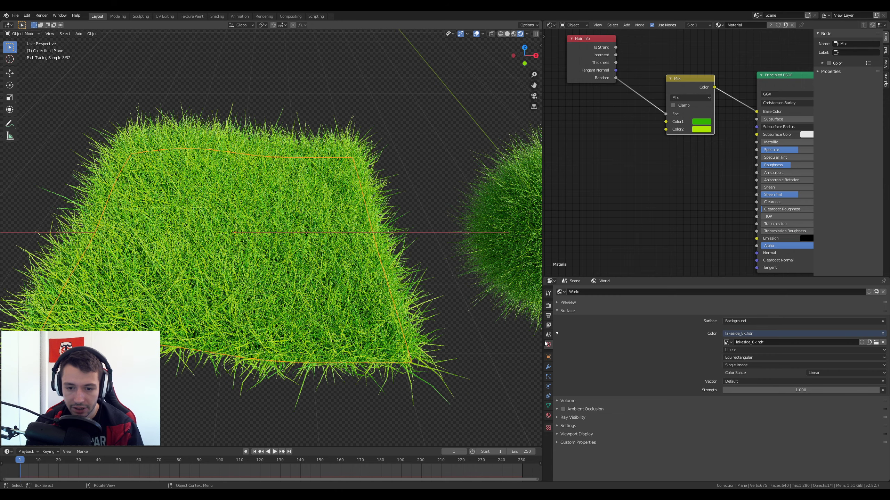
- Try a world background strength of 2, and set it back to 1
click(823, 390)
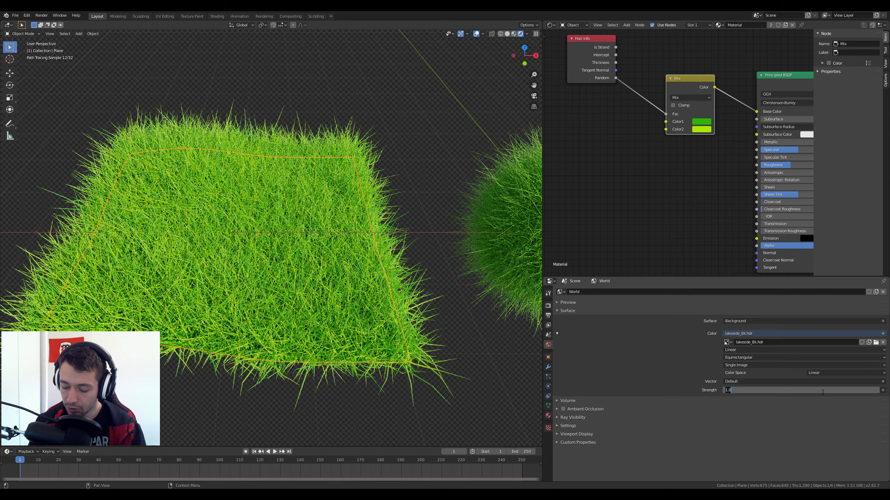
key(Return)
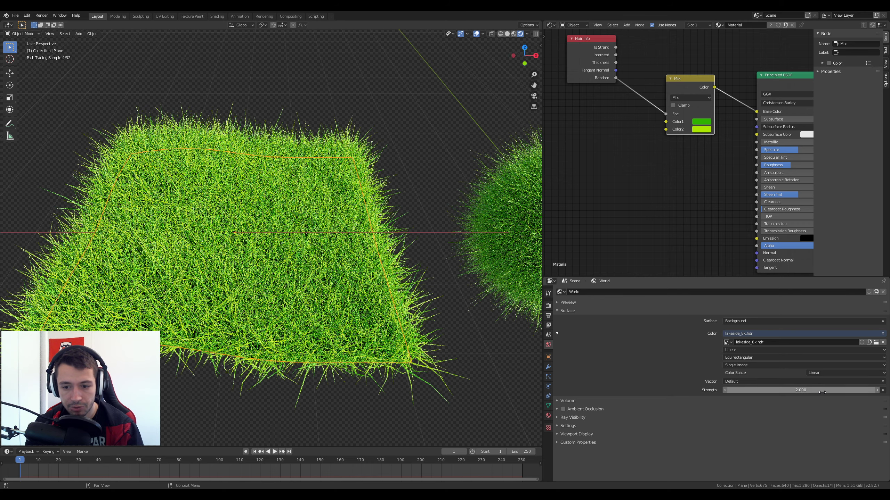
click(822, 391)
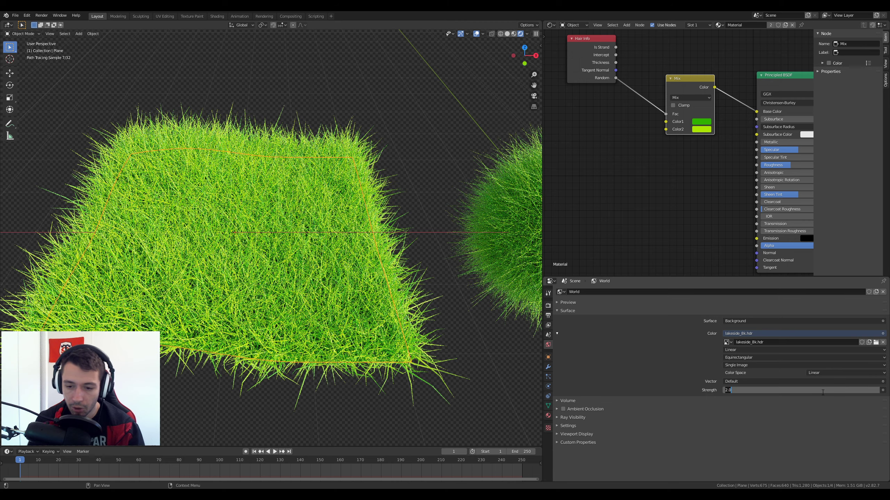
text(1)
key(Return)
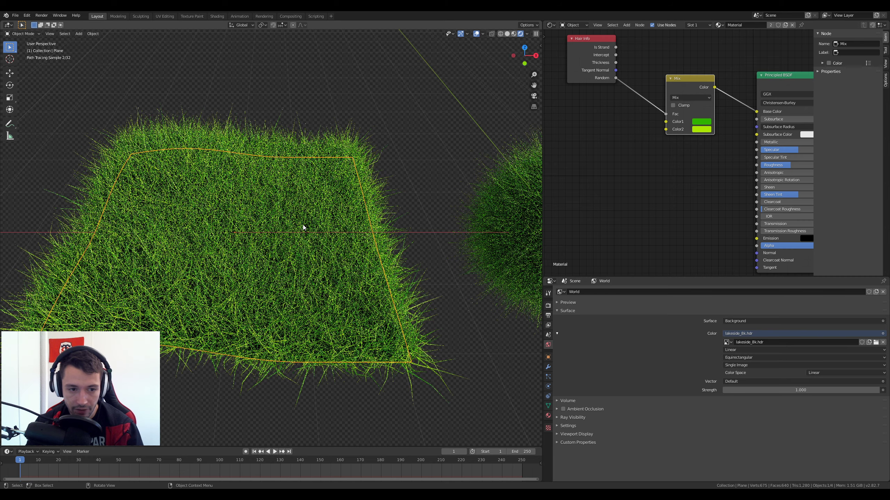
- Switch the viewport to solid shading
key(z)
click(352, 227)
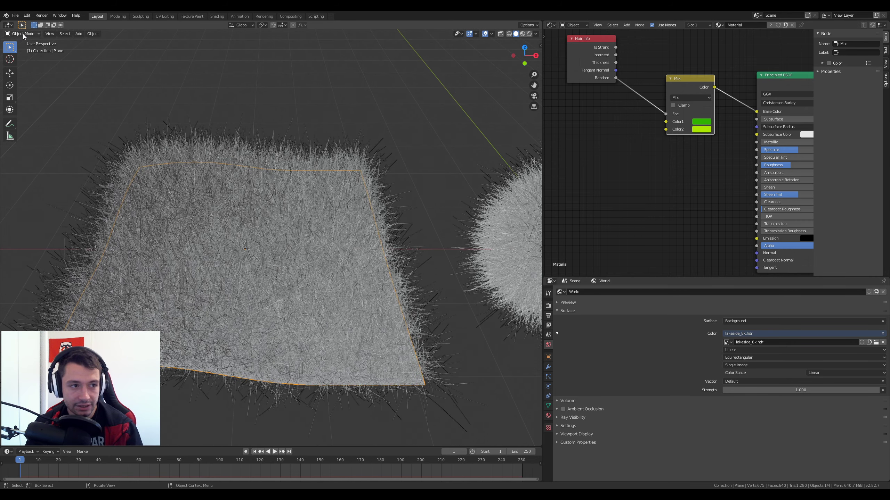
click(23, 34)
click(25, 72)
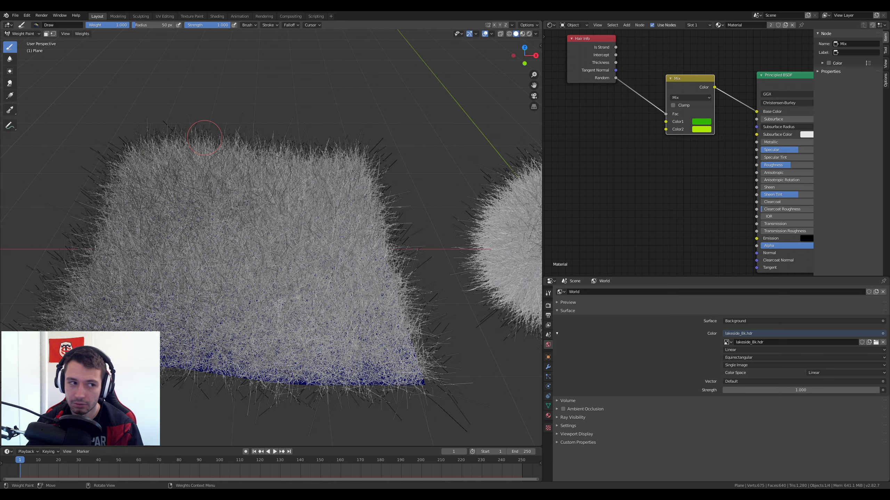
click(21, 34)
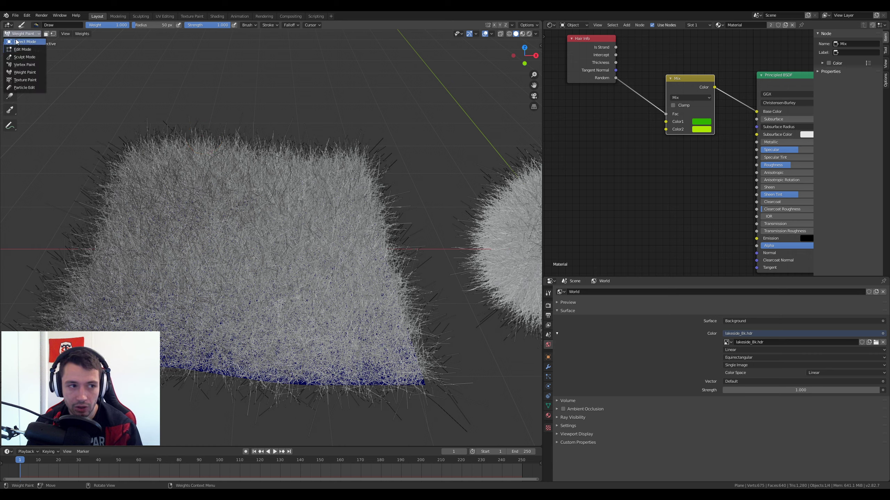
click(21, 41)
- Add a new vertex group to the plane's mesh data
click(548, 377)
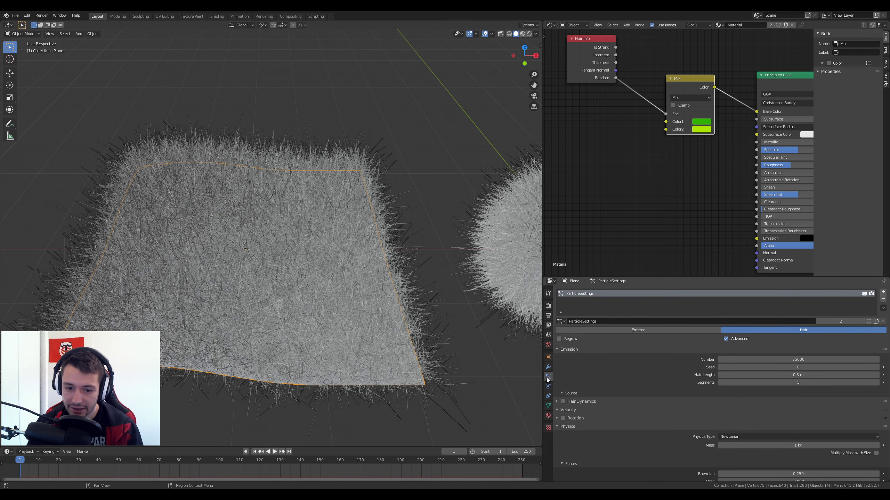
click(548, 406)
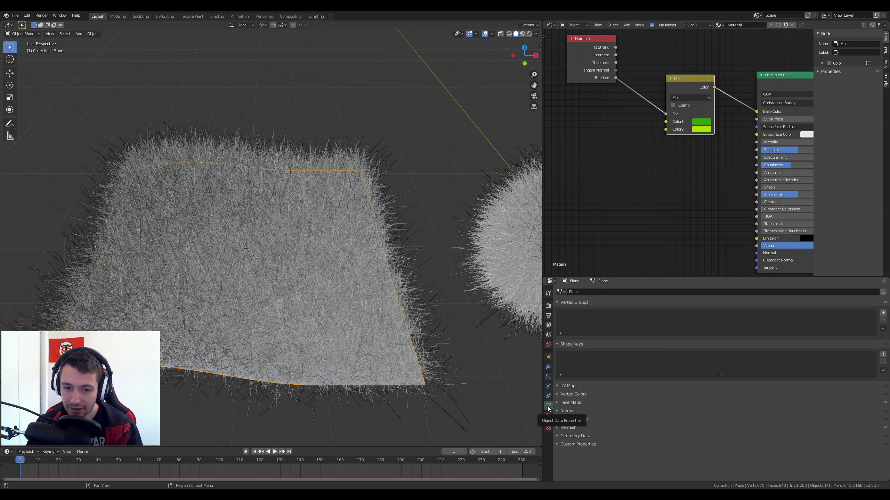
click(883, 314)
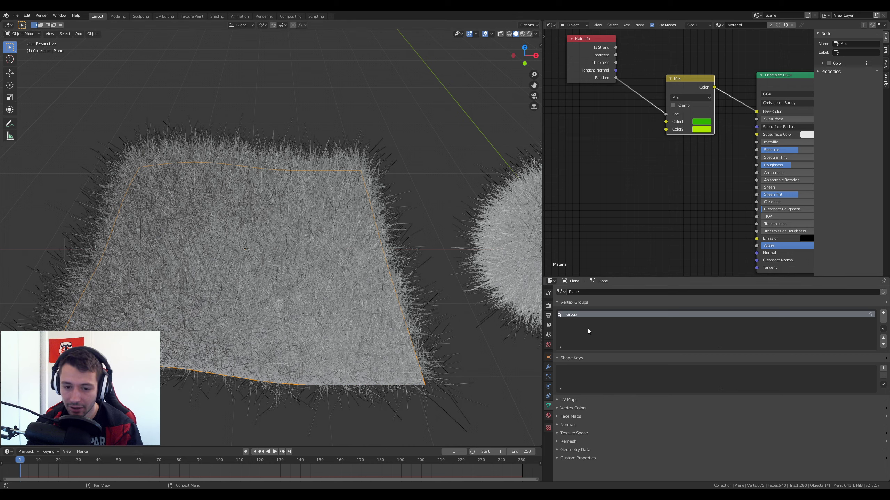
- In the plane's hair particle settings, assign the vertex group Group to both Density and Length
click(548, 377)
scroll(631, 399, down, 10)
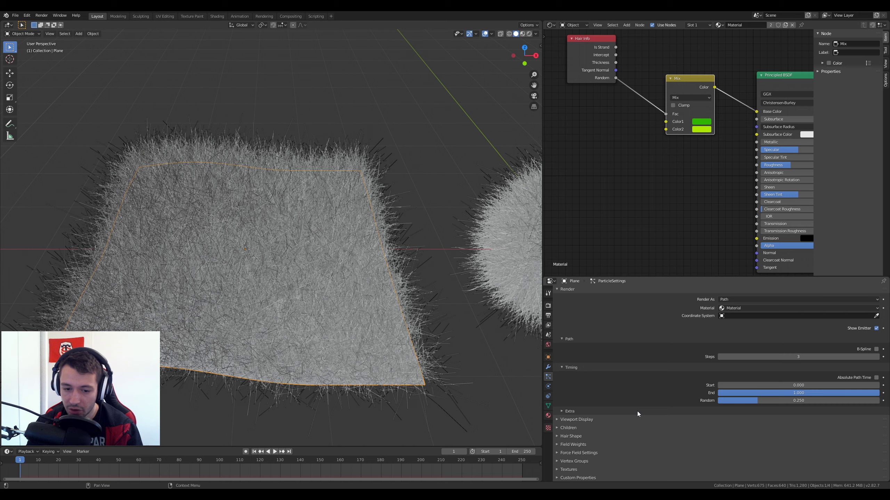
click(557, 446)
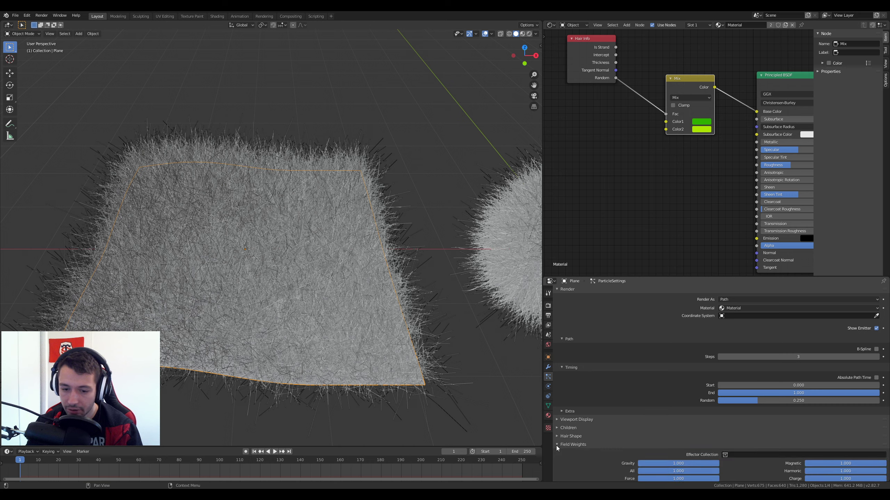
scroll(556, 446, down, 5)
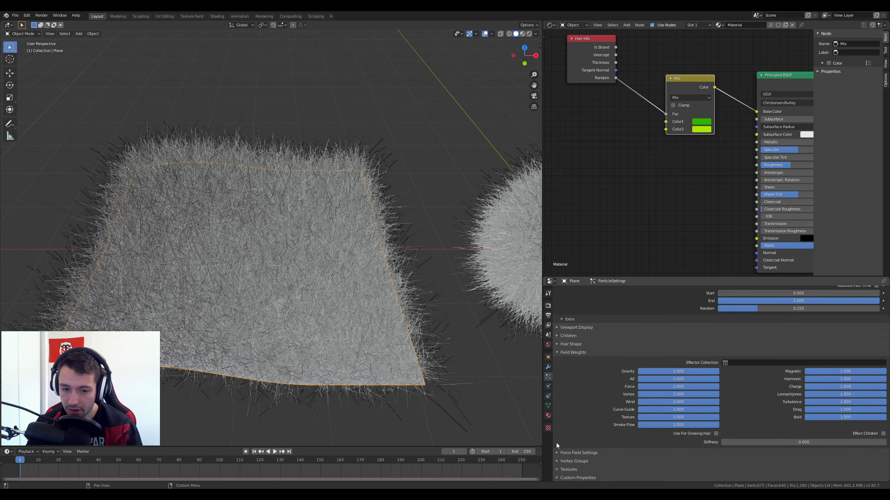
click(557, 461)
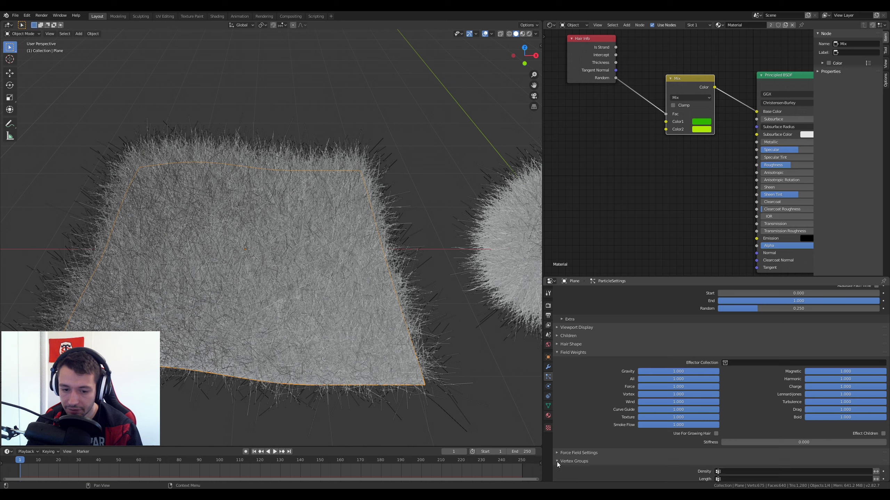
scroll(590, 416, down, 4)
scroll(576, 352, up, 3)
click(558, 328)
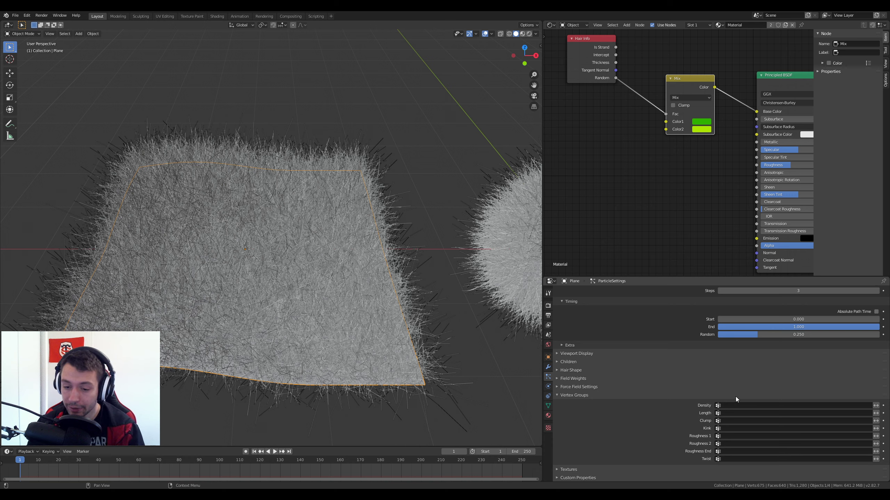
click(735, 406)
click(733, 414)
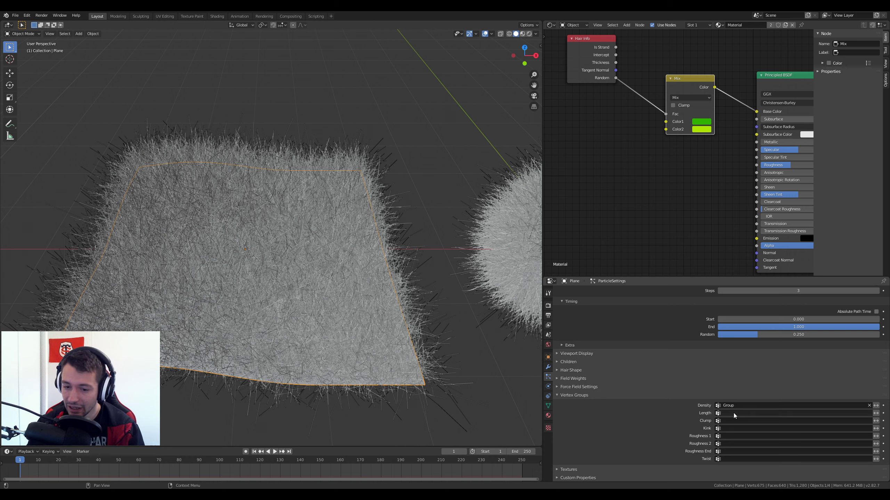
click(733, 413)
click(736, 341)
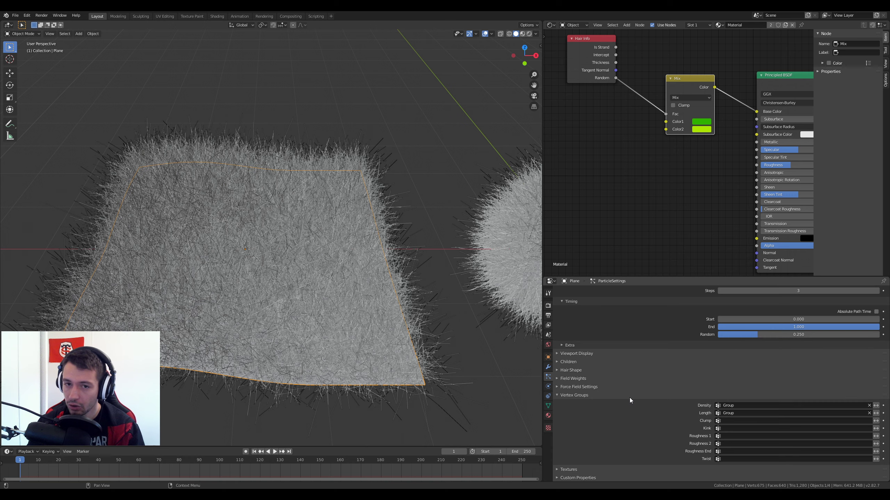
- In Weight Paint mode, paint a spiral-shaped stroke across the plane at weight 1.000 so hair grows along it
click(21, 34)
click(25, 72)
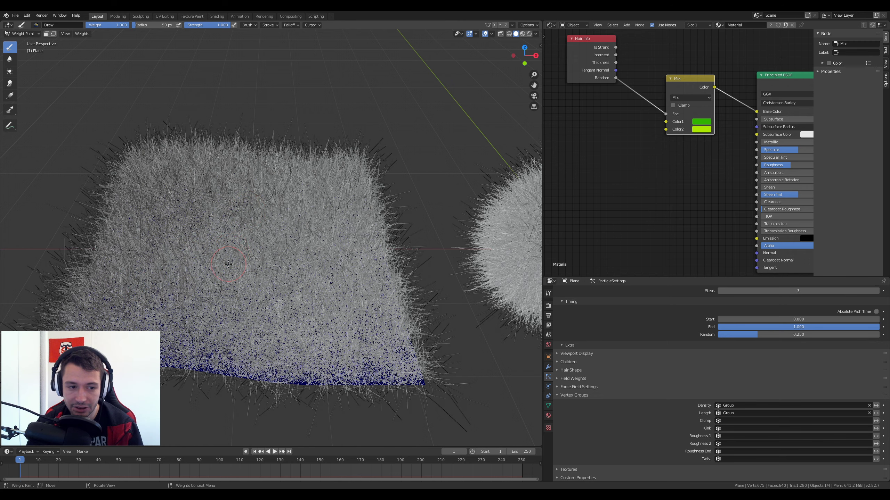
mouse_move(228, 263)
mouse_down()
mouse_move(221, 266)
mouse_move(234, 271)
mouse_move(311, 252)
mouse_move(321, 210)
mouse_move(260, 189)
mouse_move(203, 191)
mouse_move(160, 230)
mouse_move(173, 301)
mouse_move(221, 322)
mouse_up()
middle_drag(379, 307, 377, 327)
middle_drag(196, 325, 233, 322)
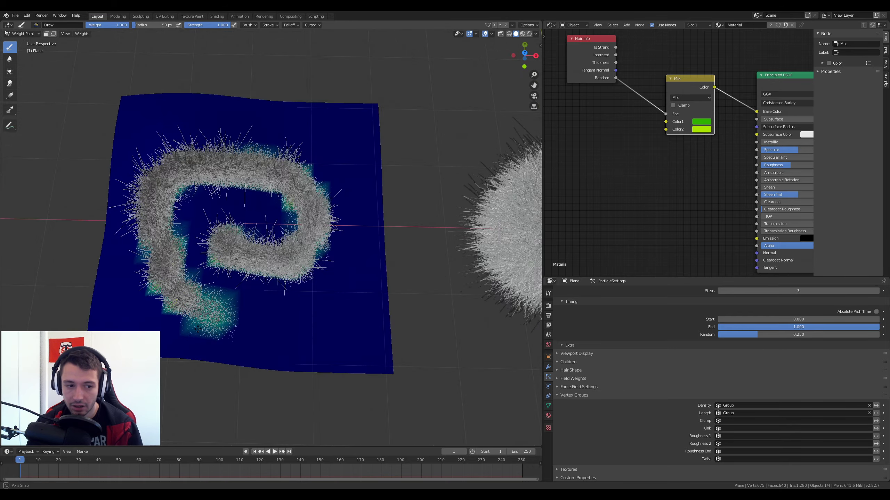
scroll(234, 321, up, 3)
scroll(234, 322, down, 2)
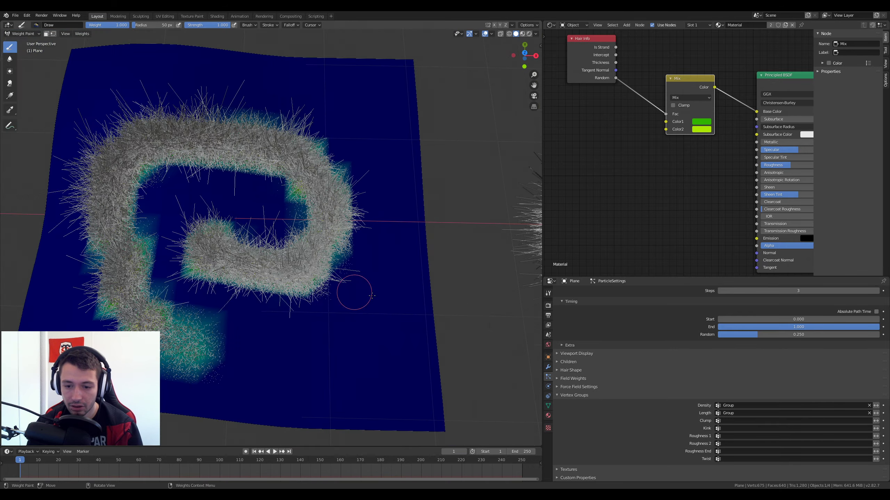
- Clear the Length vertex group of the hair and paint a weight patch near the plane's front right
click(868, 413)
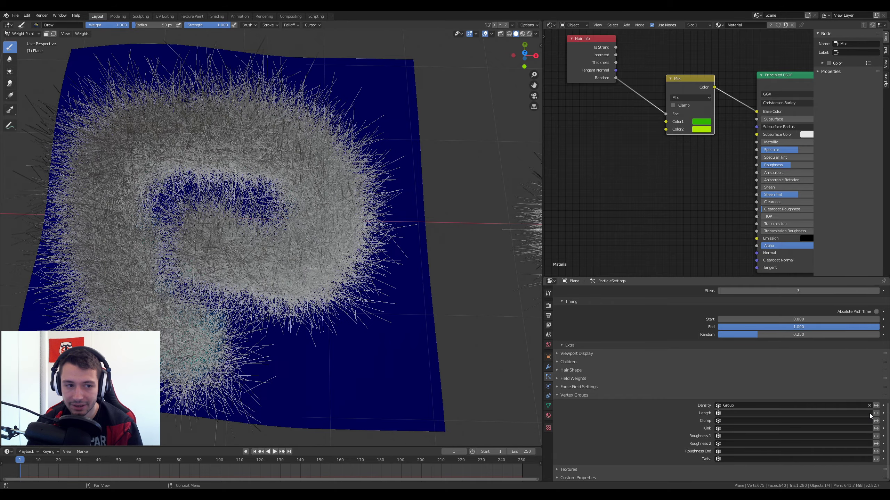
mouse_move(315, 217)
middle_down()
mouse_move(258, 244)
mouse_move(381, 395)
middle_up()
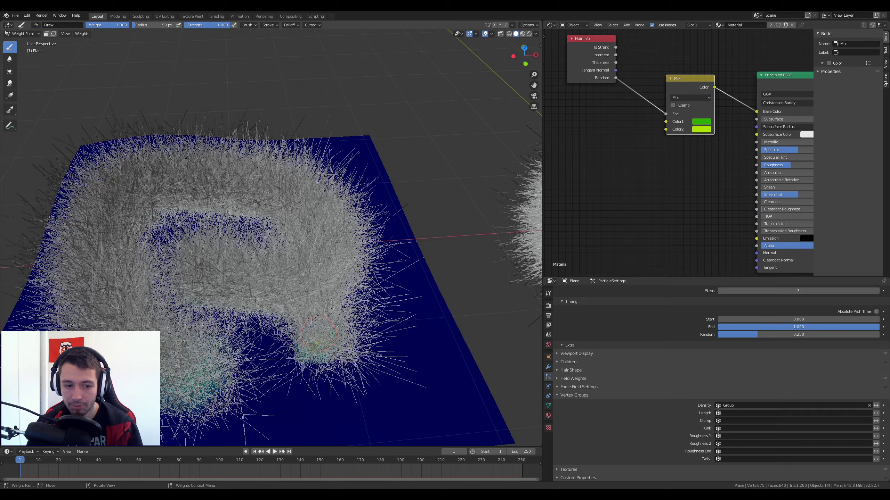
- Assign Group to the hair's Length again, paint another patch at the front right, and inspect the hair on low-weight areas
click(837, 415)
click(725, 344)
scroll(280, 366, up, 4)
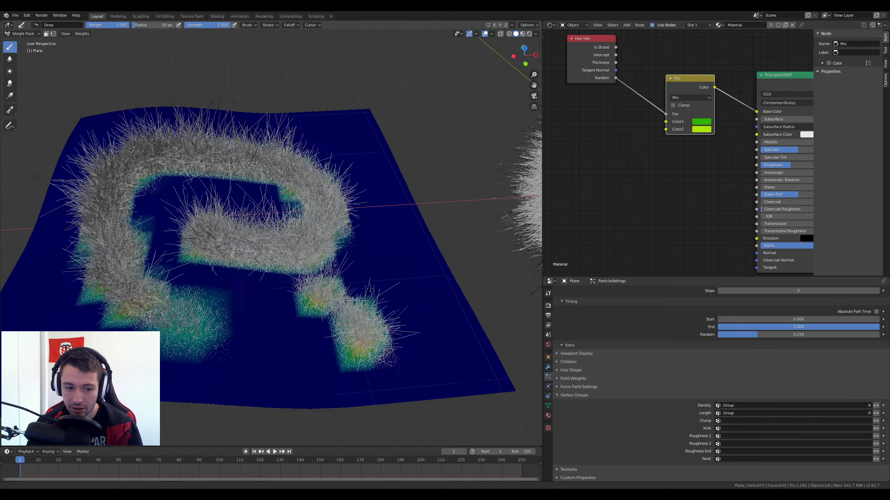
mouse_move(121, 297)
shift+middle_down()
mouse_move(171, 253)
mouse_move(280, 255)
shift+middle_up()
mouse_move(280, 255)
middle_down()
mouse_move(282, 233)
mouse_move(236, 292)
middle_up()
scroll(282, 233, up, 1)
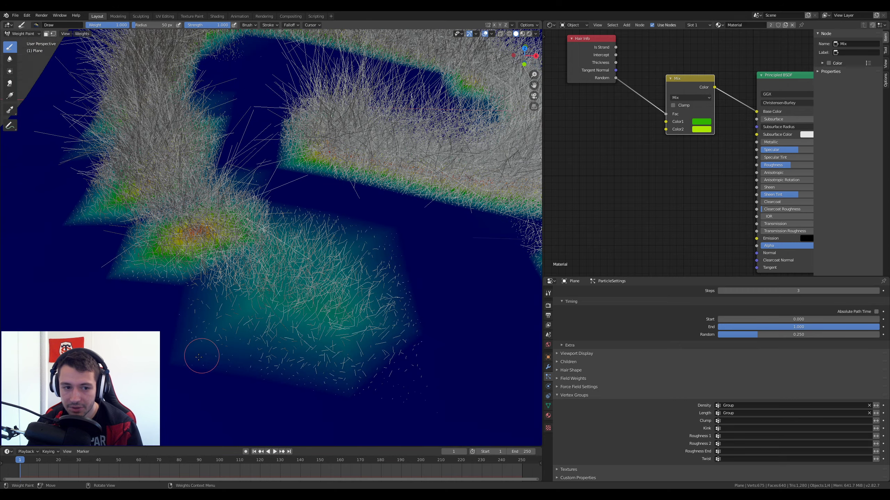
scroll(238, 229, down, 7)
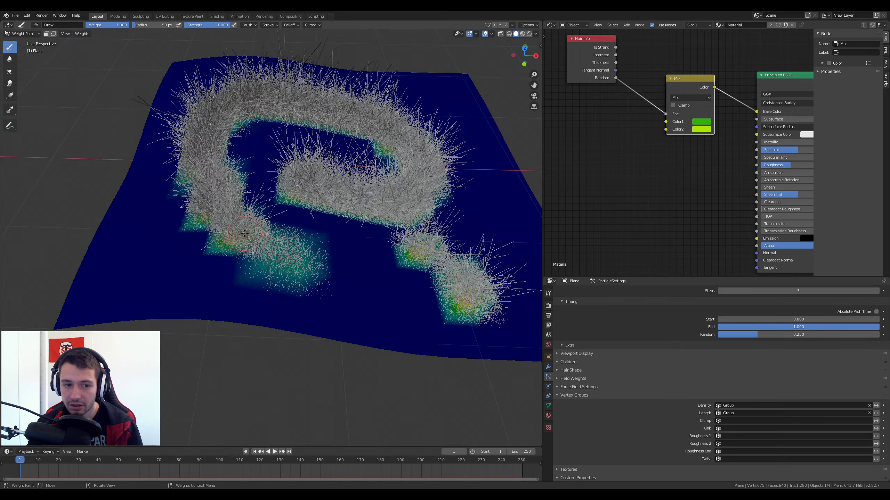
- Enlarge the weight brush radius to 500 px and paint the entire plane at weight 1.000 so hair covers it
mouse_move(325, 226)
shift+middle_down()
mouse_move(308, 250)
mouse_move(269, 192)
shift+middle_up()
scroll(306, 230, down, 4)
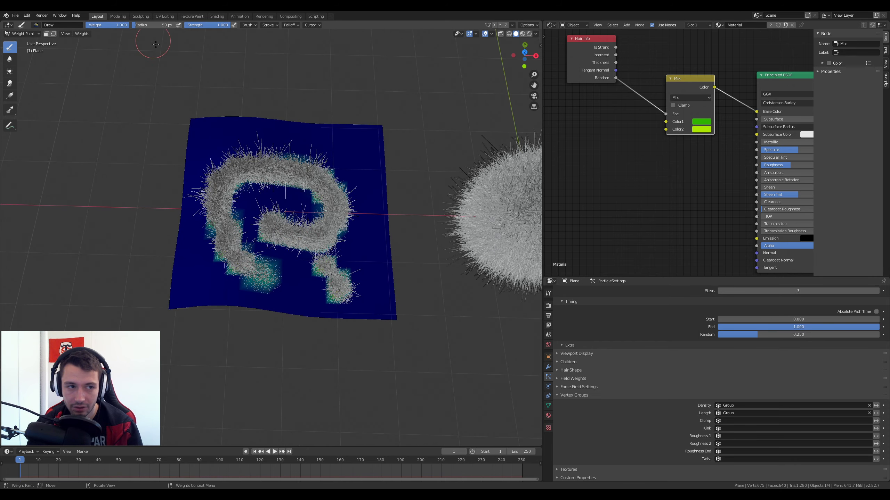
drag(147, 27, 180, 27)
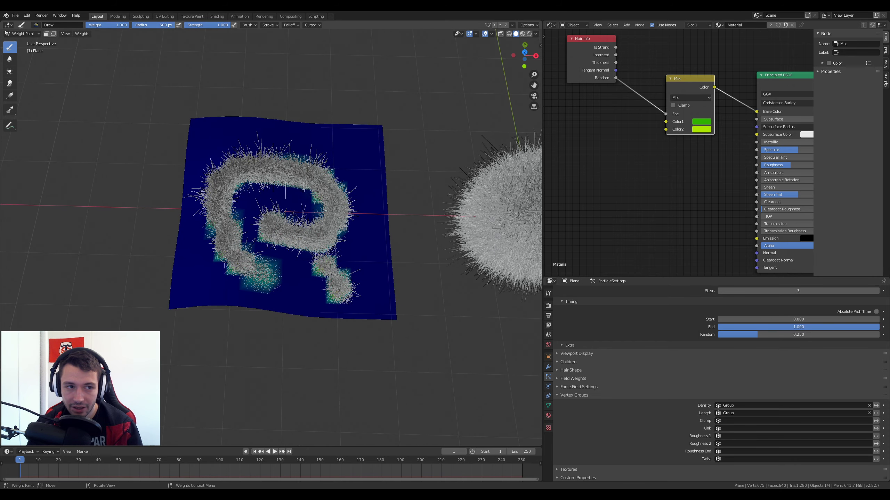
mouse_move(209, 138)
mouse_down()
mouse_move(314, 141)
mouse_move(177, 262)
mouse_move(211, 227)
mouse_move(433, 304)
mouse_move(290, 273)
mouse_up()
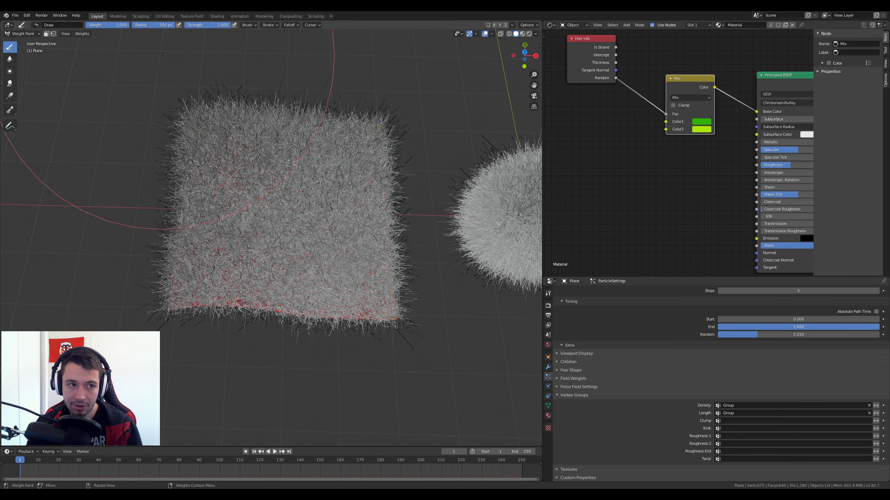
- Set the brush weight to 0.000 and radius to 44 px, and paint a bare path across the middle of the plane
drag(165, 25, 77, 26)
drag(154, 25, 136, 25)
click(248, 165)
drag(265, 198, 320, 227)
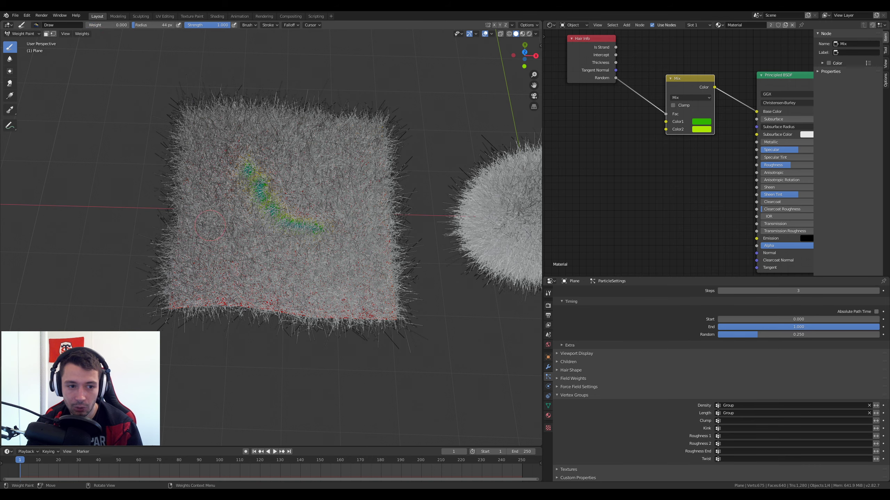
mouse_move(165, 207)
mouse_down()
mouse_move(262, 208)
mouse_move(332, 231)
mouse_up()
middle_drag(332, 232, 334, 231)
mouse_move(365, 342)
mouse_down()
mouse_move(319, 243)
mouse_move(296, 158)
mouse_move(306, 204)
mouse_move(315, 224)
mouse_move(301, 151)
mouse_move(349, 337)
mouse_move(252, 132)
mouse_up()
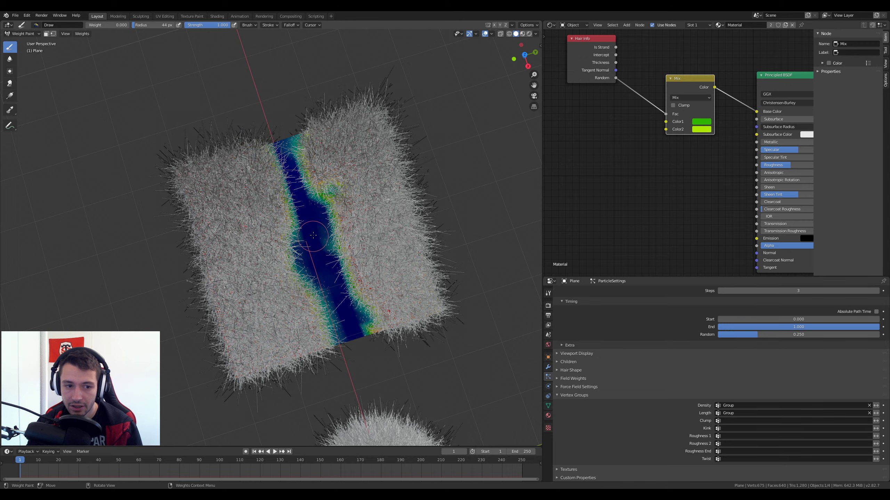
- Return the plane to Object Mode and preview the grass with its bare path in Rendered shading
middle_drag(313, 237, 233, 72)
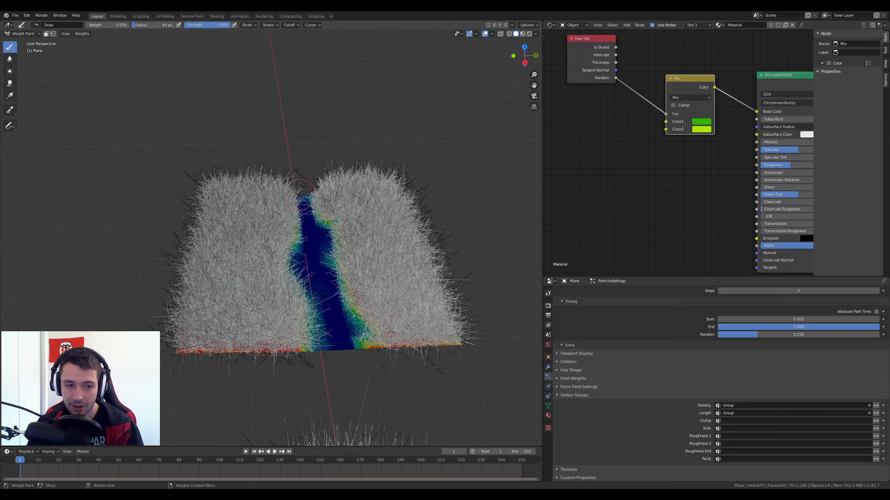
click(21, 34)
click(20, 42)
middle_drag(190, 155, 277, 162)
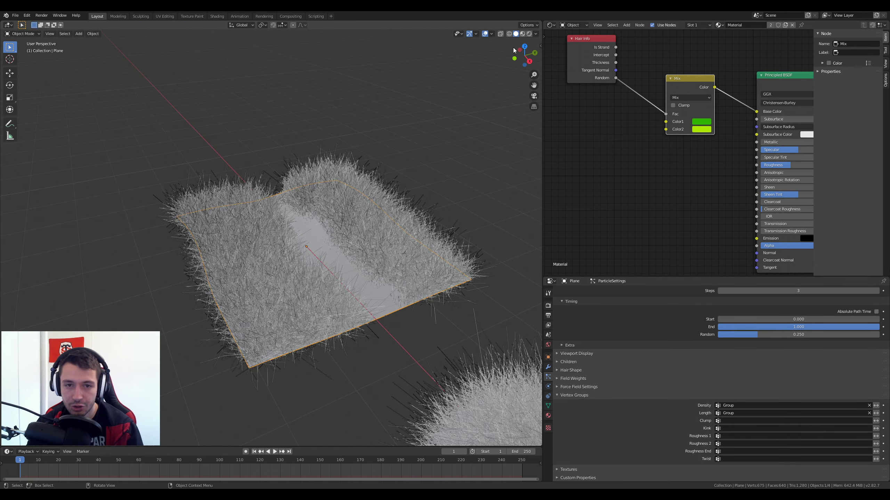
click(529, 34)
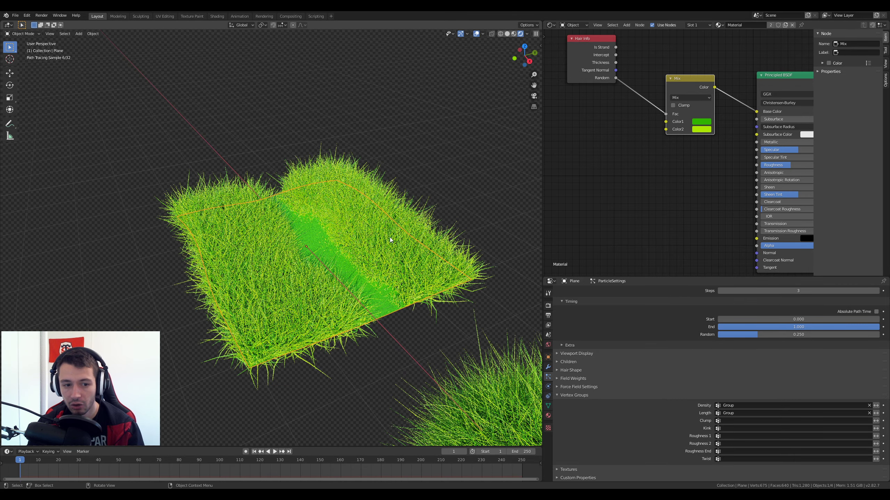
scroll(383, 241, down, 2)
- Inspect the plane and sphere in Solid shading, and preview the hairy sphere through the camera in Rendered shading
key(z)
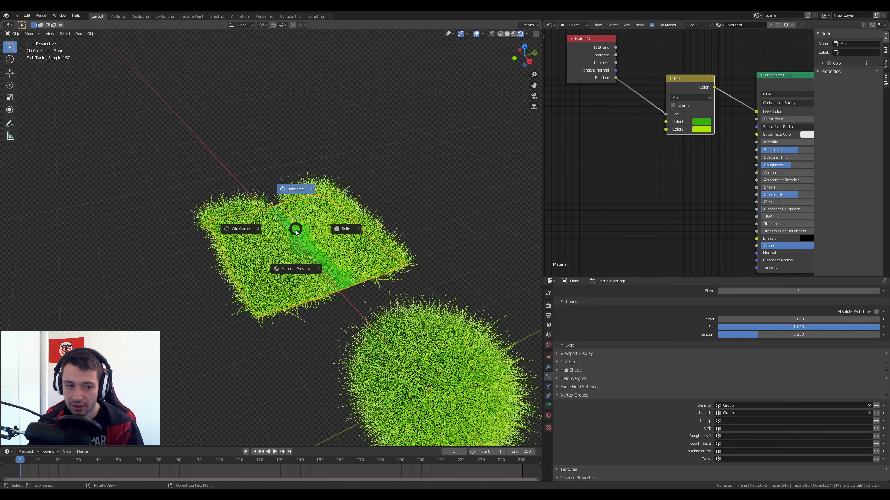
click(338, 231)
middle_drag(317, 236, 371, 258)
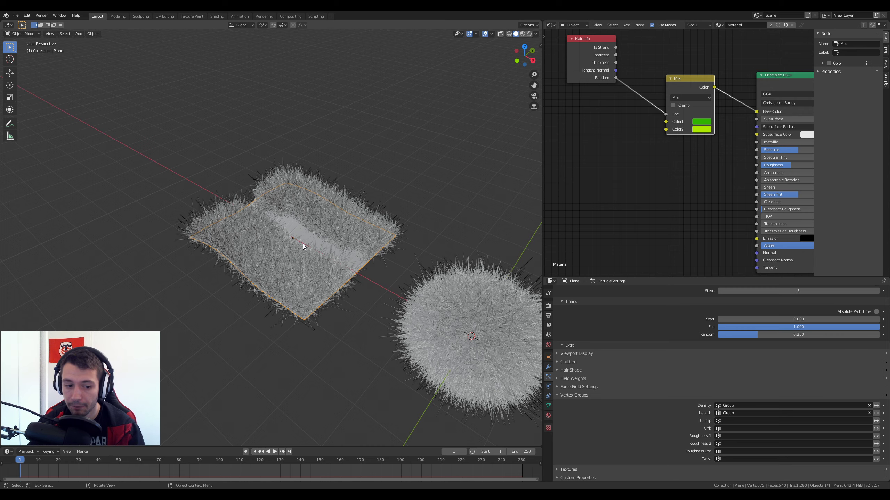
middle_drag(321, 289, 300, 211)
key(KP_0)
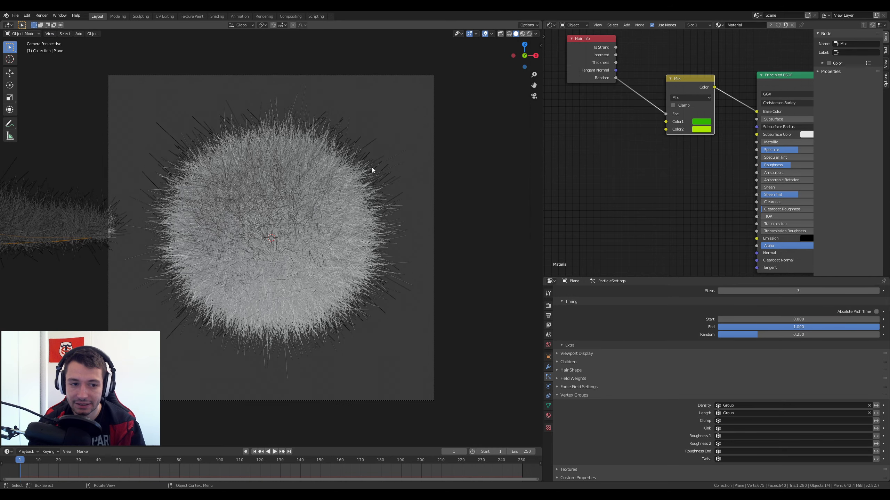
click(529, 34)
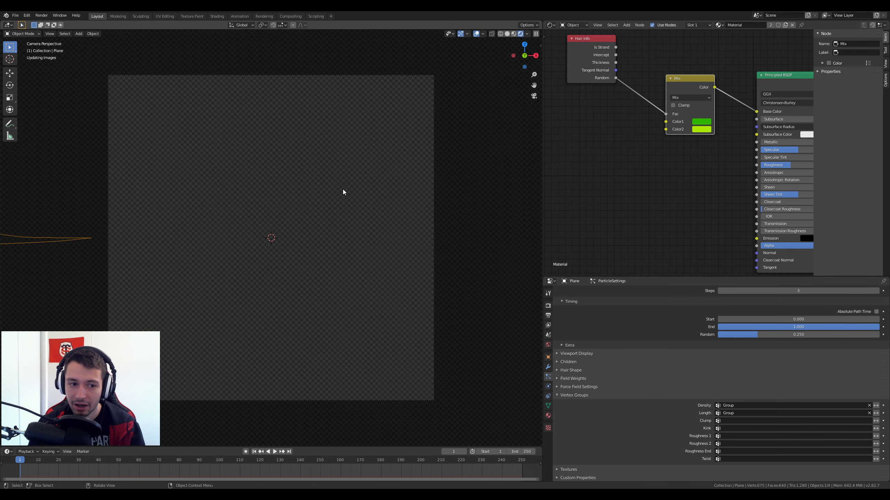